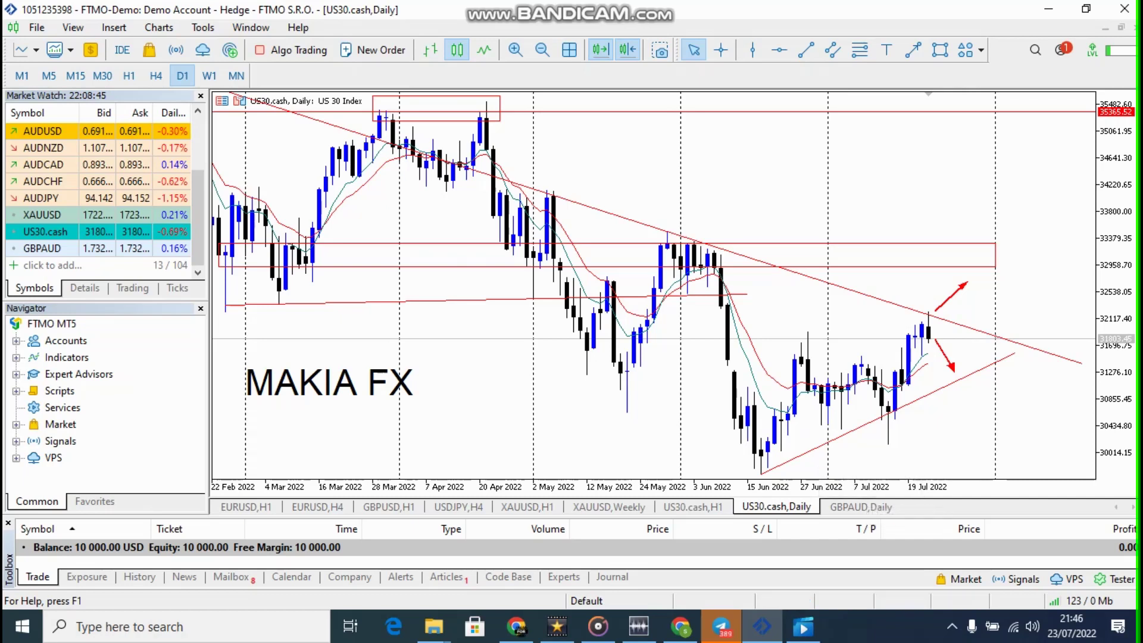
Open a new GBPAUD chart window and set its timeframe to daily
click(860, 507)
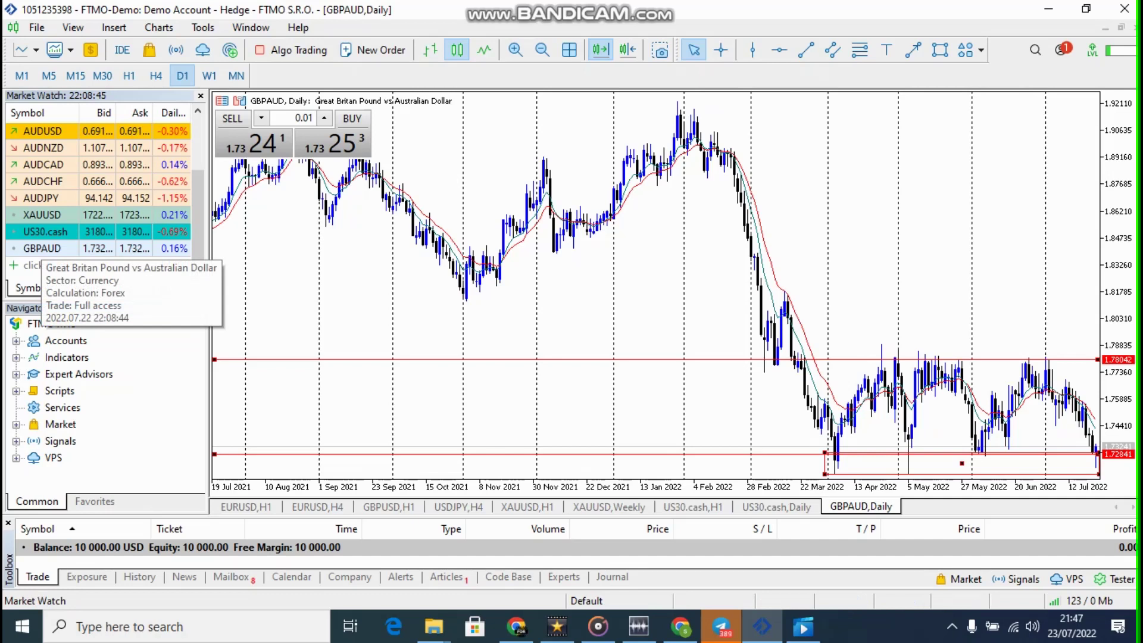
right_click(52, 248)
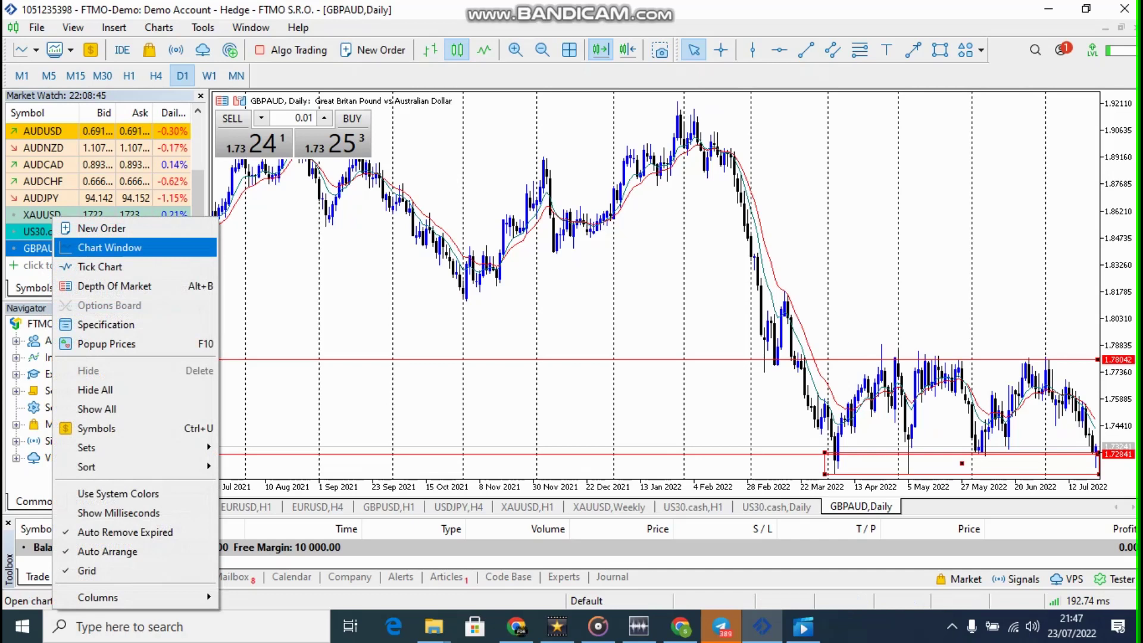
click(110, 247)
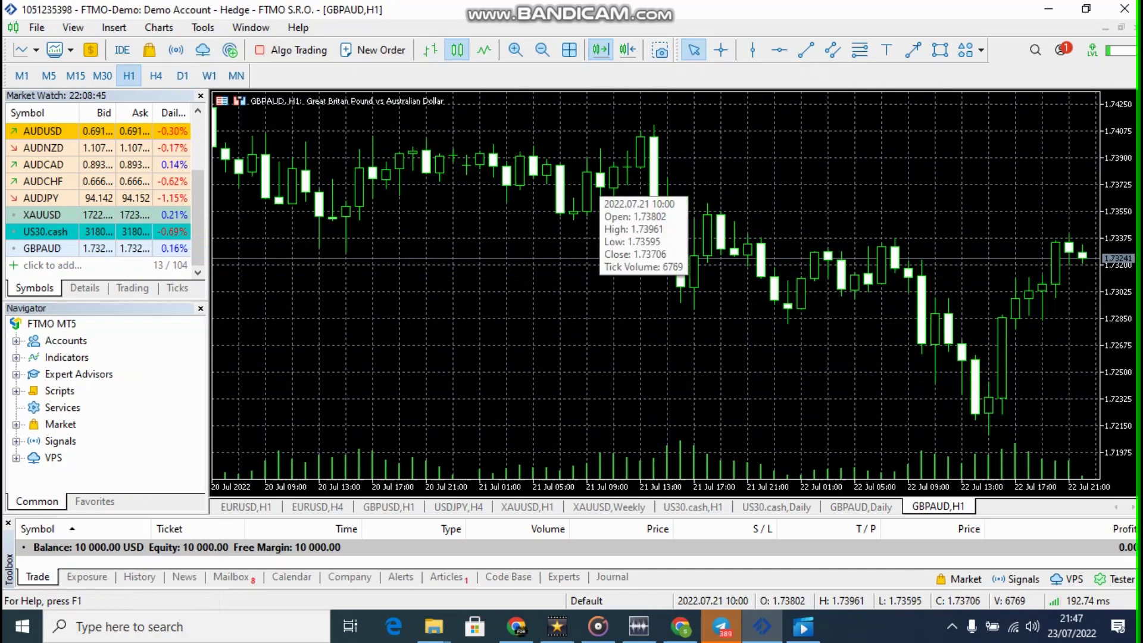
click(156, 75)
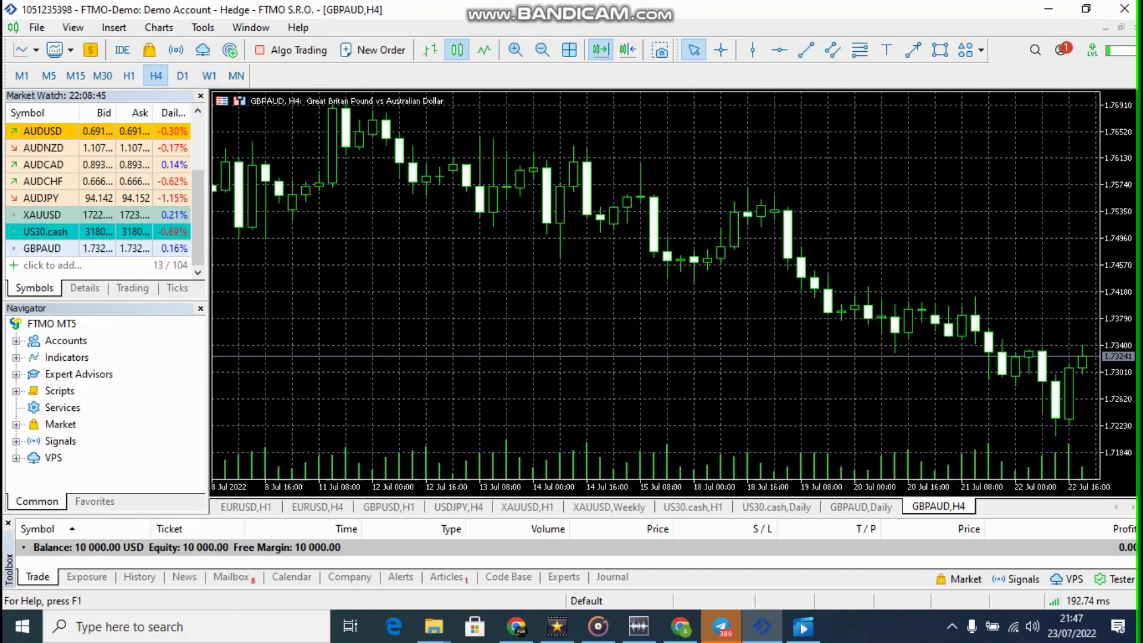
click(182, 75)
Apply the SIMPLE MAKIAFX template to the new GBPAUD daily chart
mouse_move(556, 235)
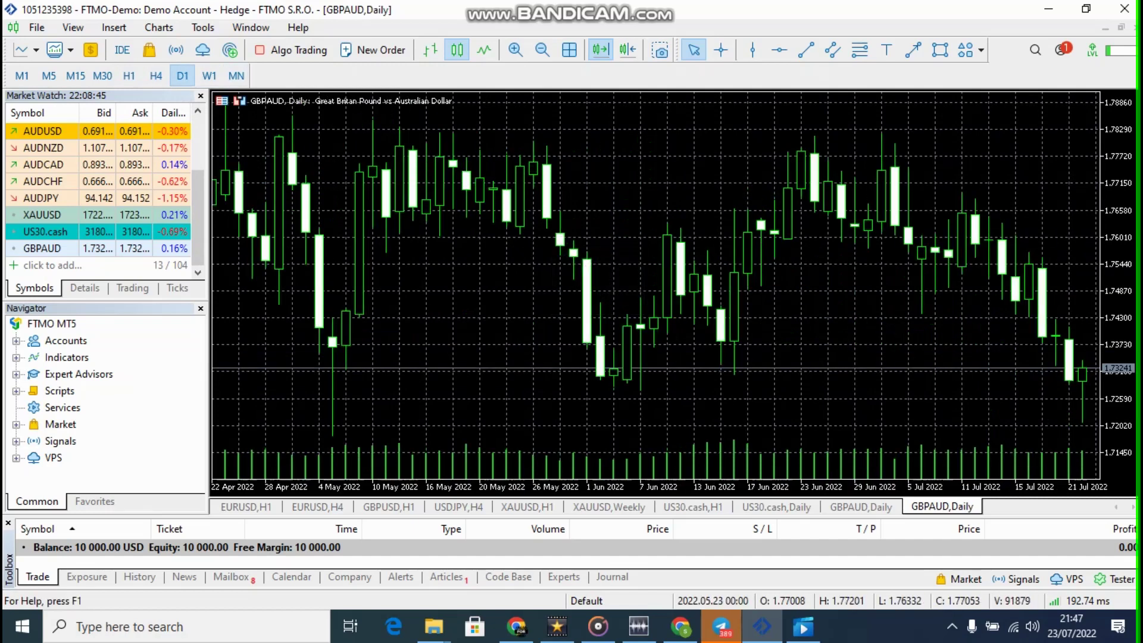
right_click(491, 252)
mouse_move(541, 251)
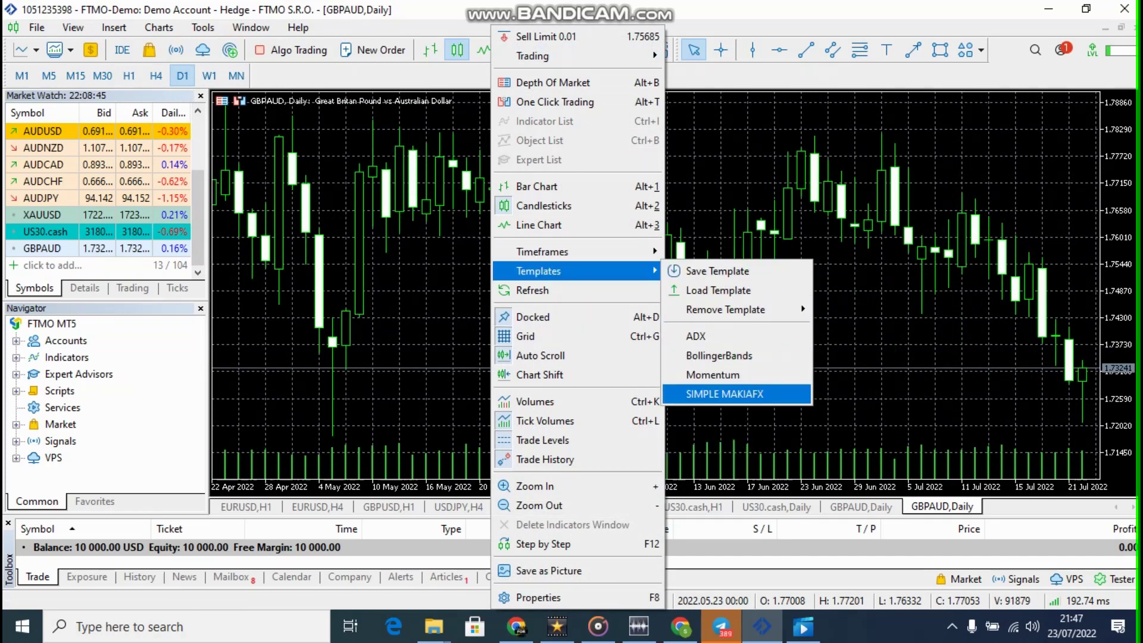
click(726, 394)
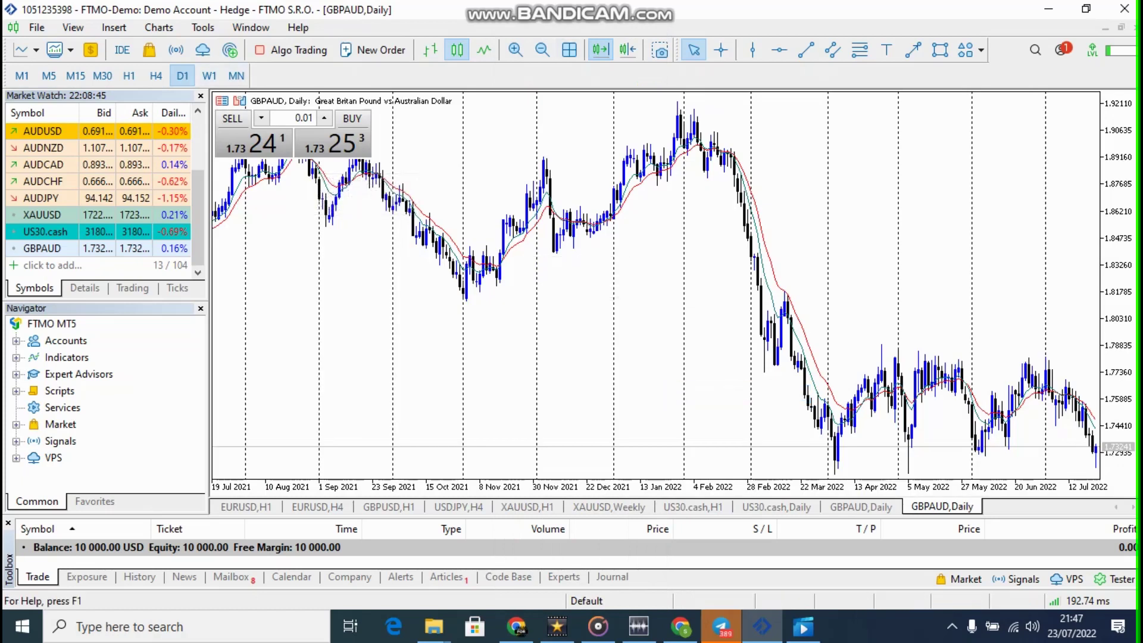
Examine the parameters of both moving averages applied to the GBPAUD daily chart
click(515, 50)
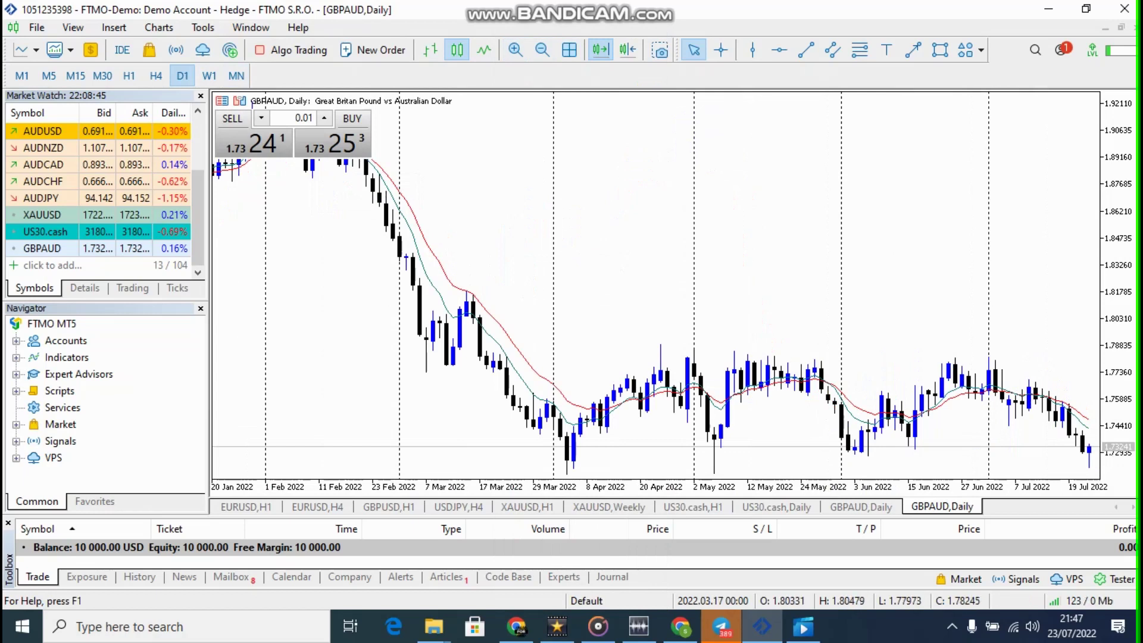
mouse_move(470, 320)
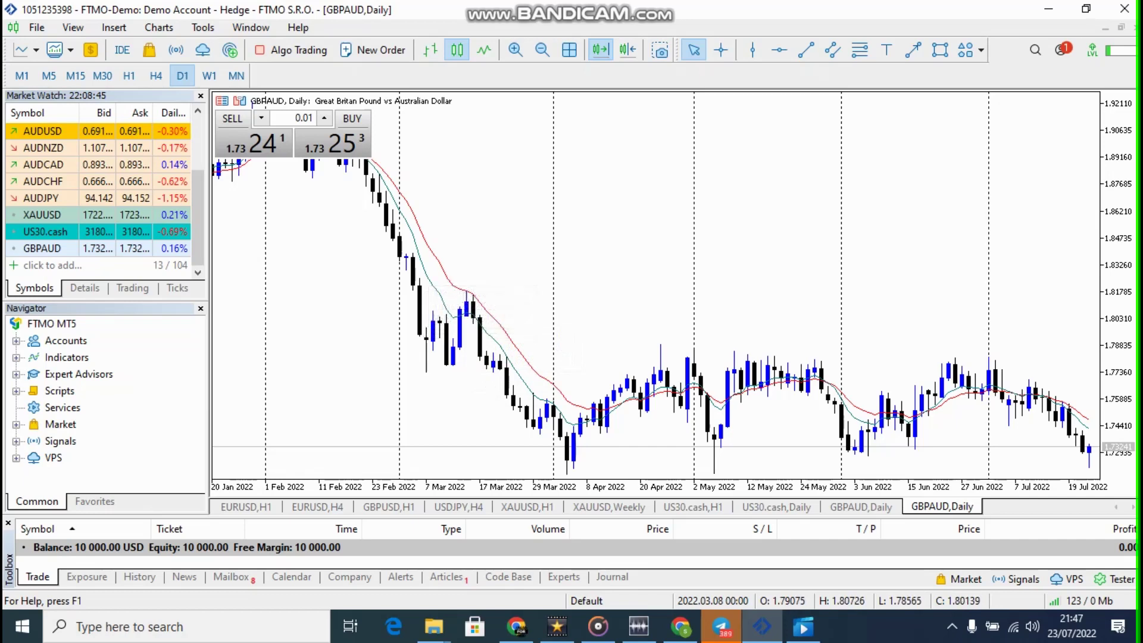
mouse_move(439, 280)
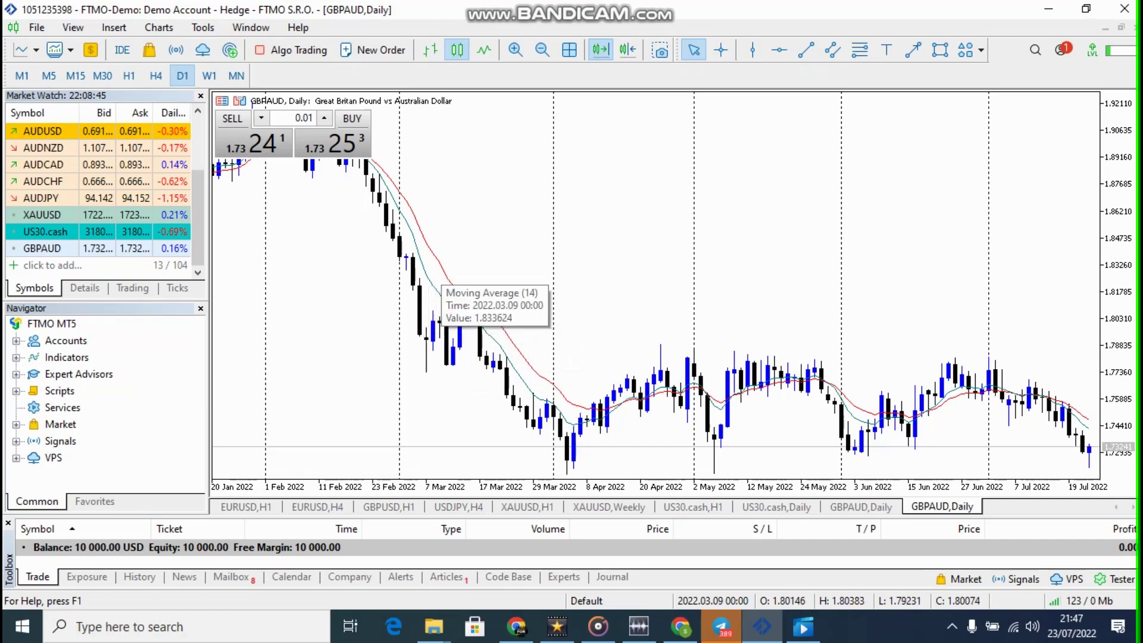
right_click(497, 285)
mouse_move(548, 251)
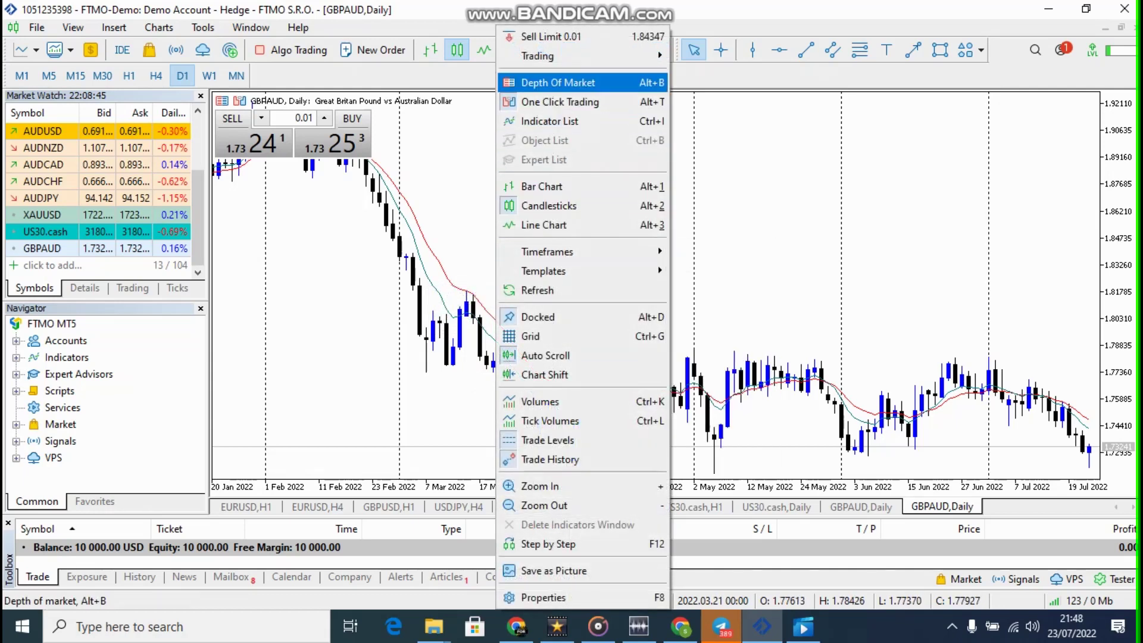
click(538, 121)
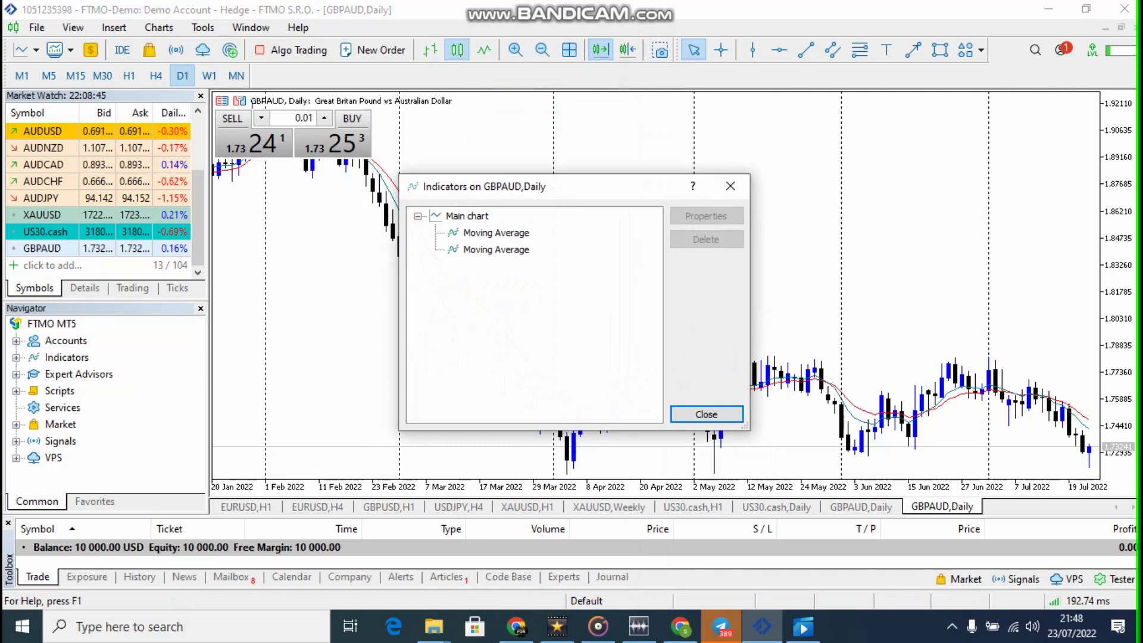
double_click(495, 232)
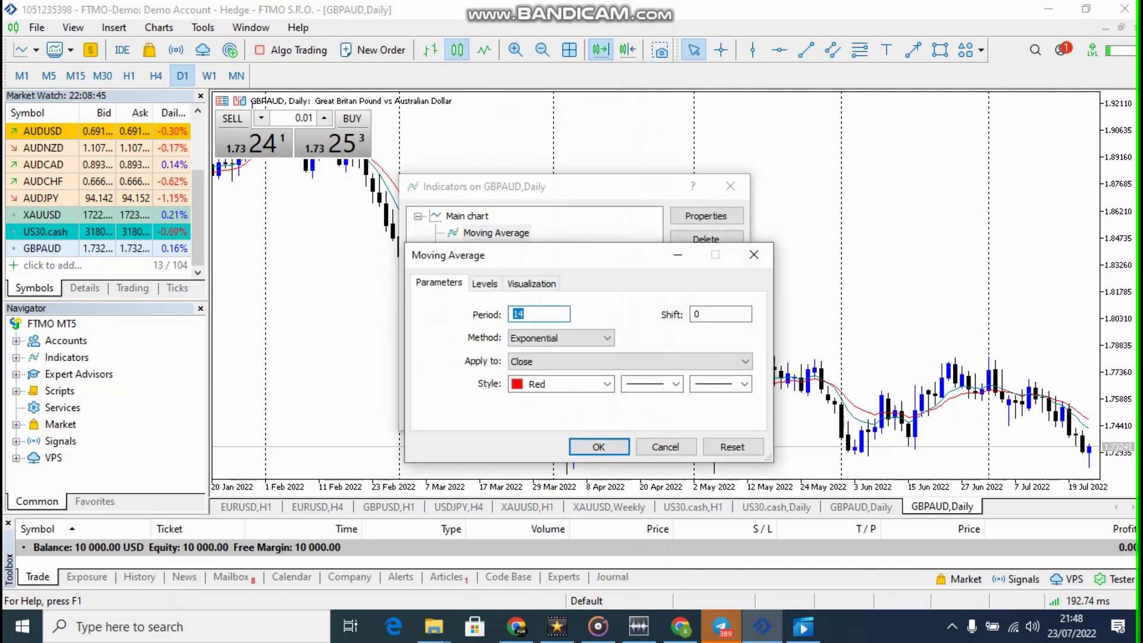
click(599, 446)
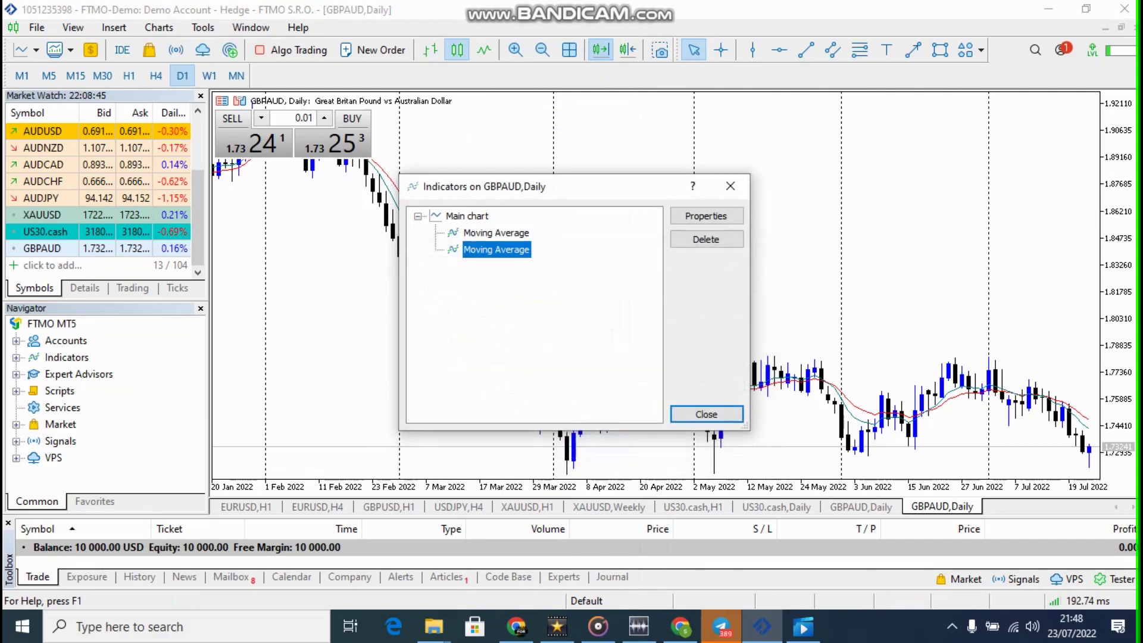
double_click(496, 249)
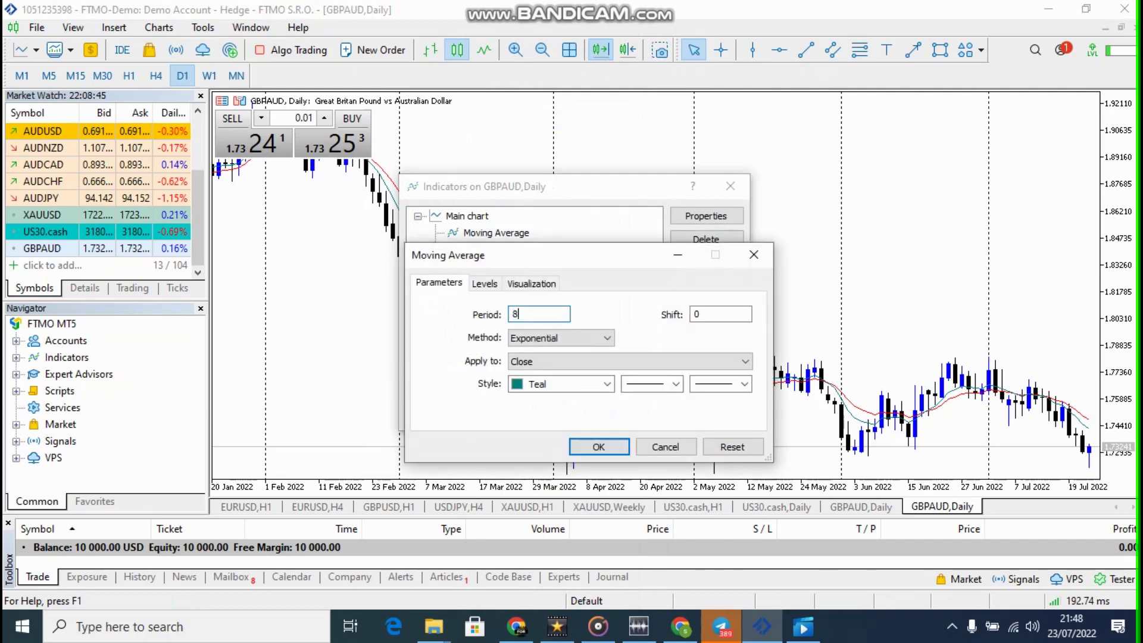
click(599, 446)
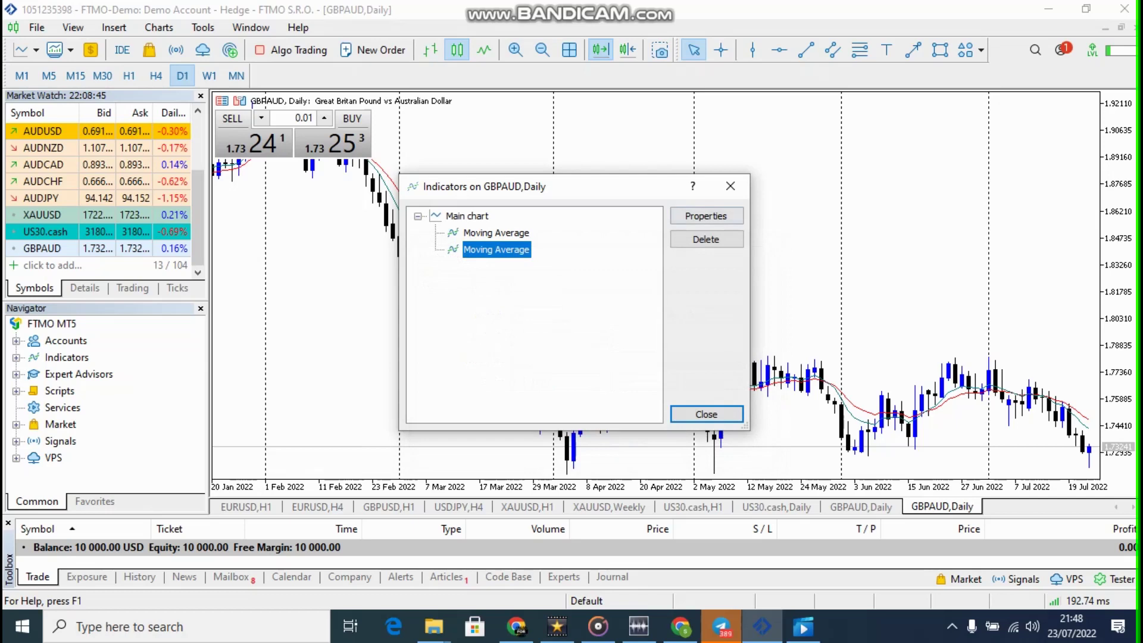
click(730, 186)
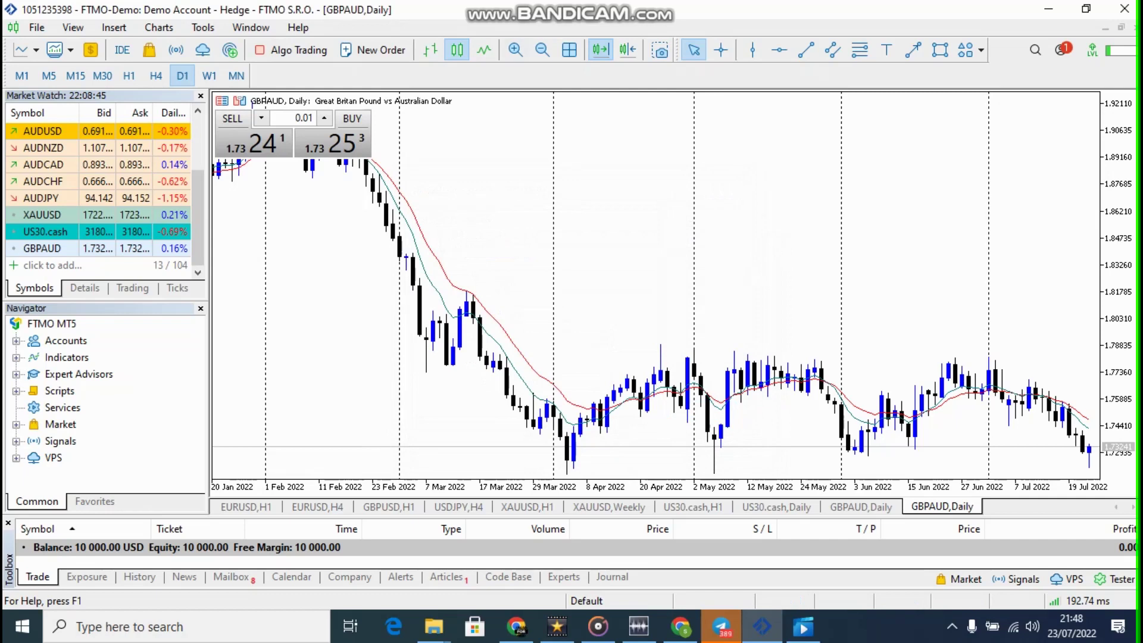
Draw a rectangle marking the support zone along the range lows, from the late-March low to the latest candle
click(542, 50)
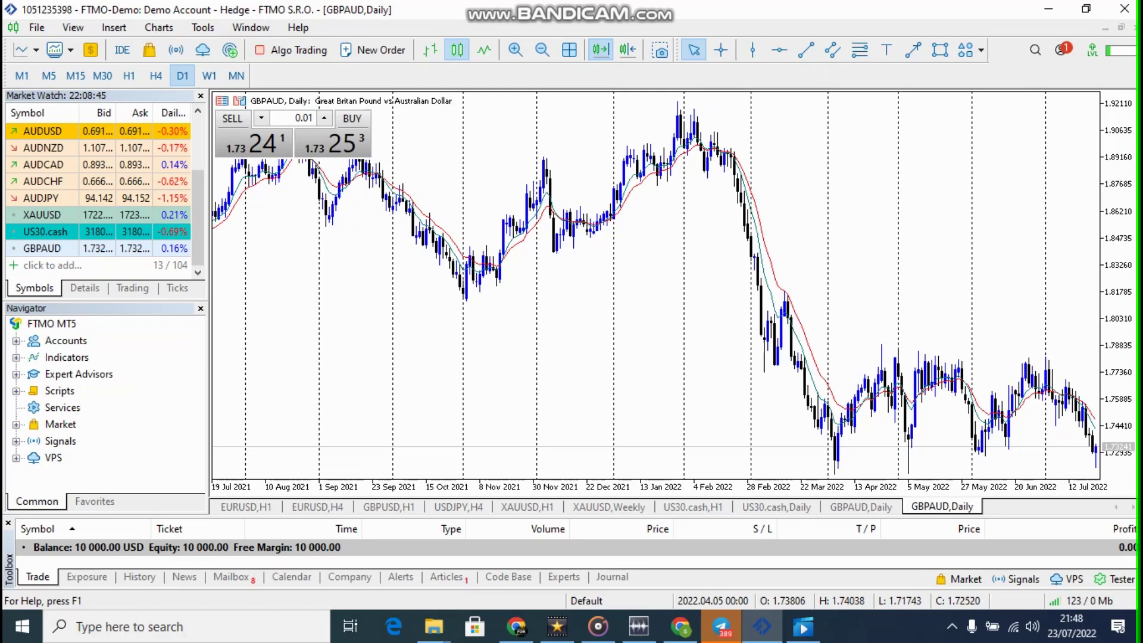
mouse_move(833, 473)
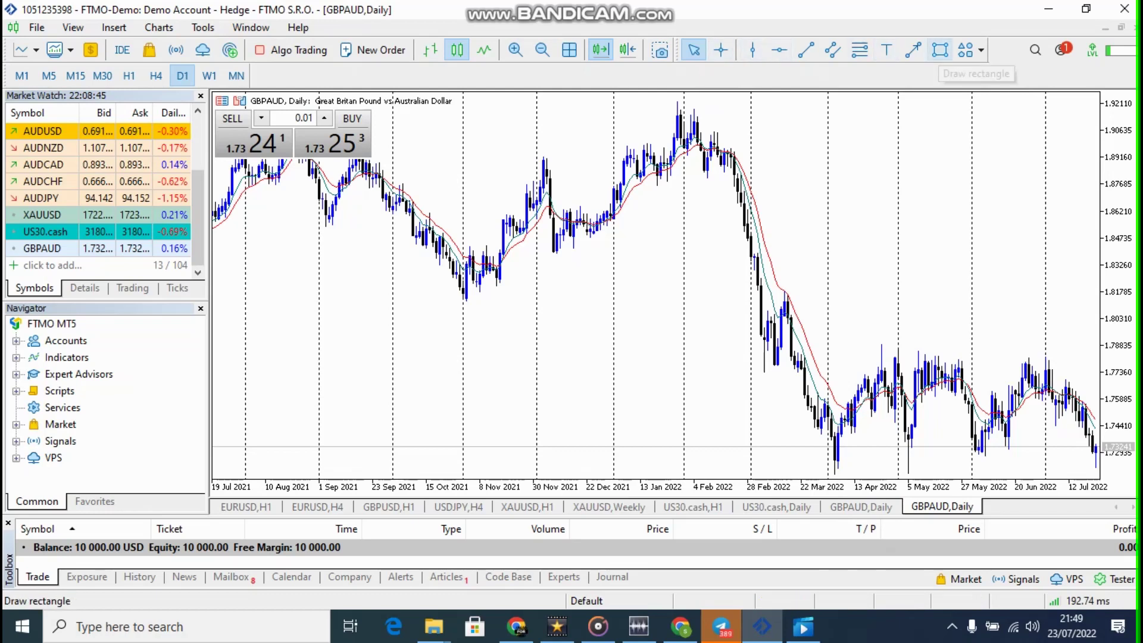
click(940, 50)
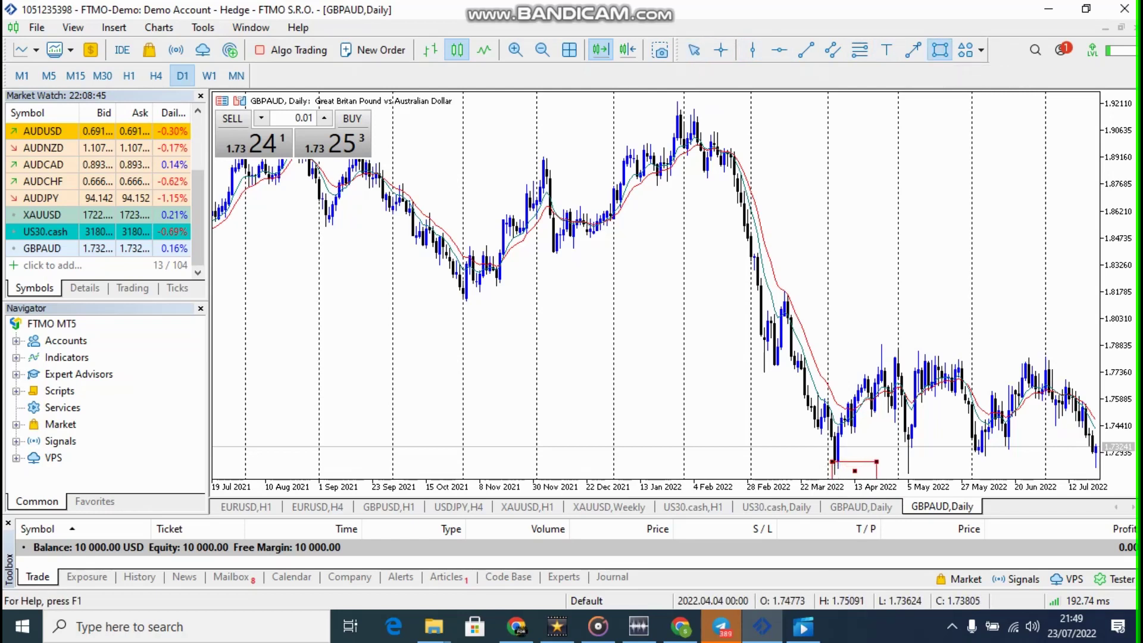
mouse_move(876, 462)
mouse_down()
mouse_move(952, 476)
mouse_move(991, 467)
mouse_move(1004, 447)
mouse_move(1072, 447)
mouse_up()
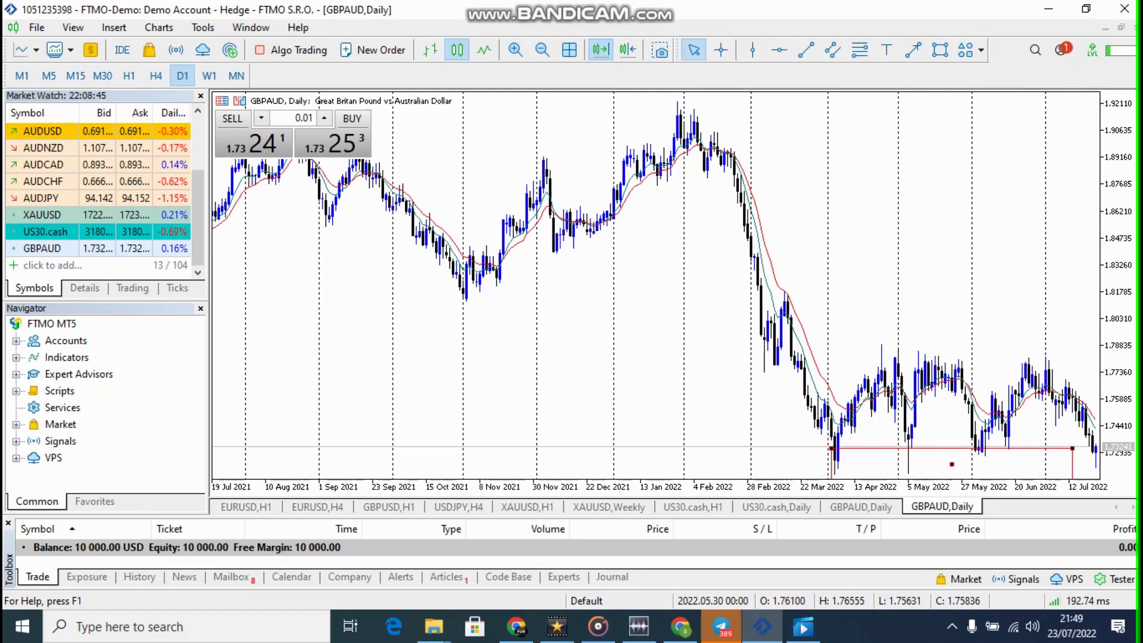
mouse_move(952, 464)
mouse_down()
mouse_move(942, 432)
mouse_move(951, 459)
mouse_up()
drag(832, 442, 835, 456)
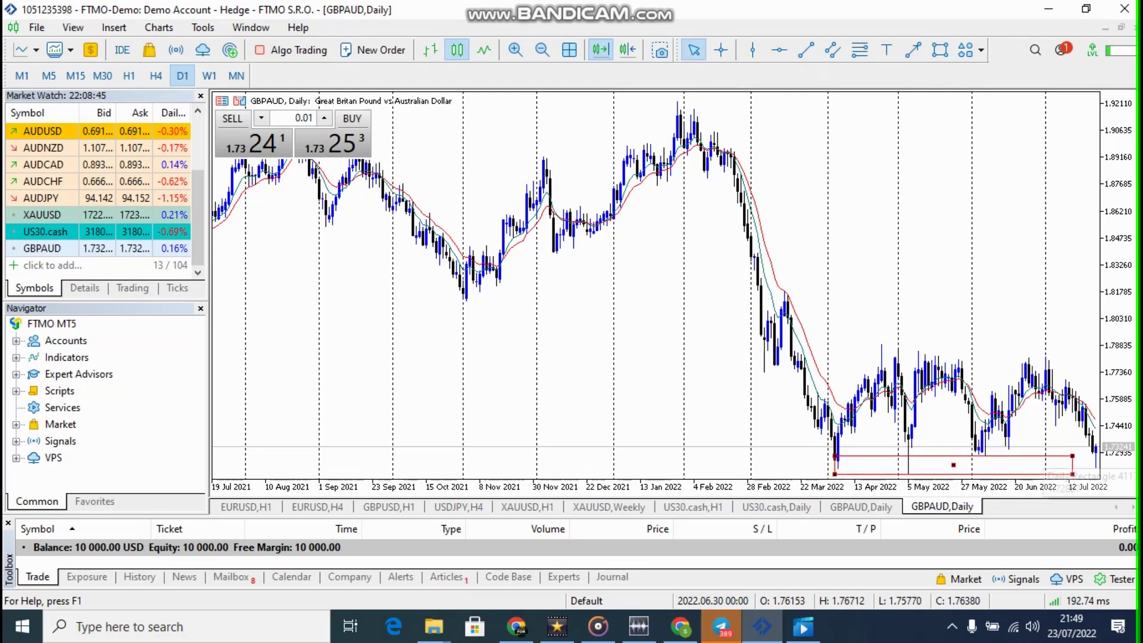
drag(1072, 456, 1098, 459)
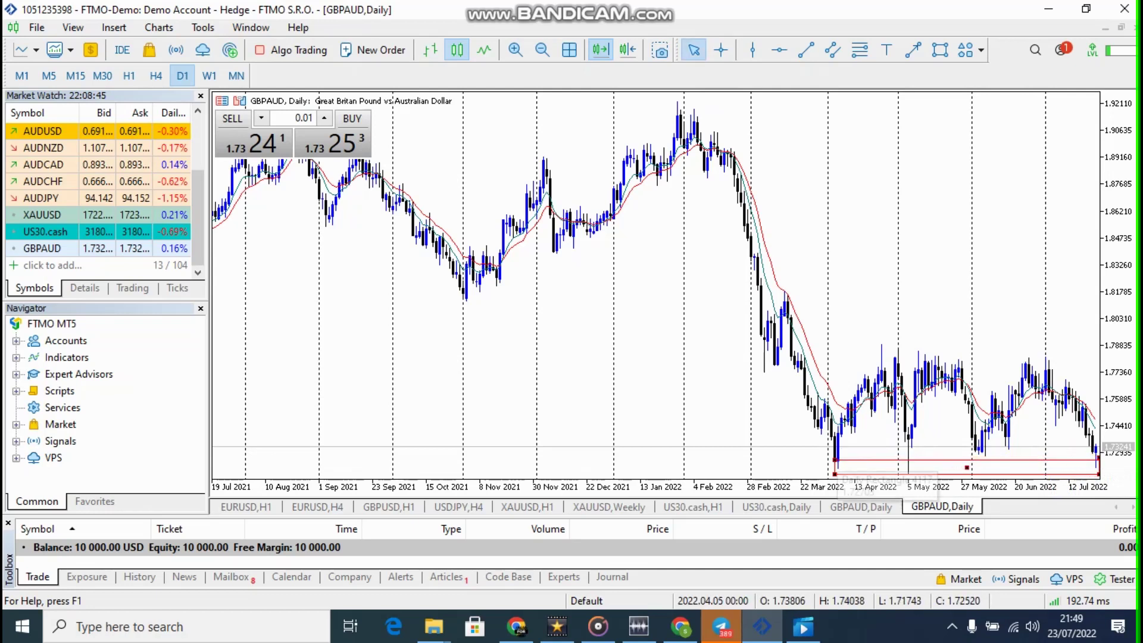
drag(835, 474, 827, 474)
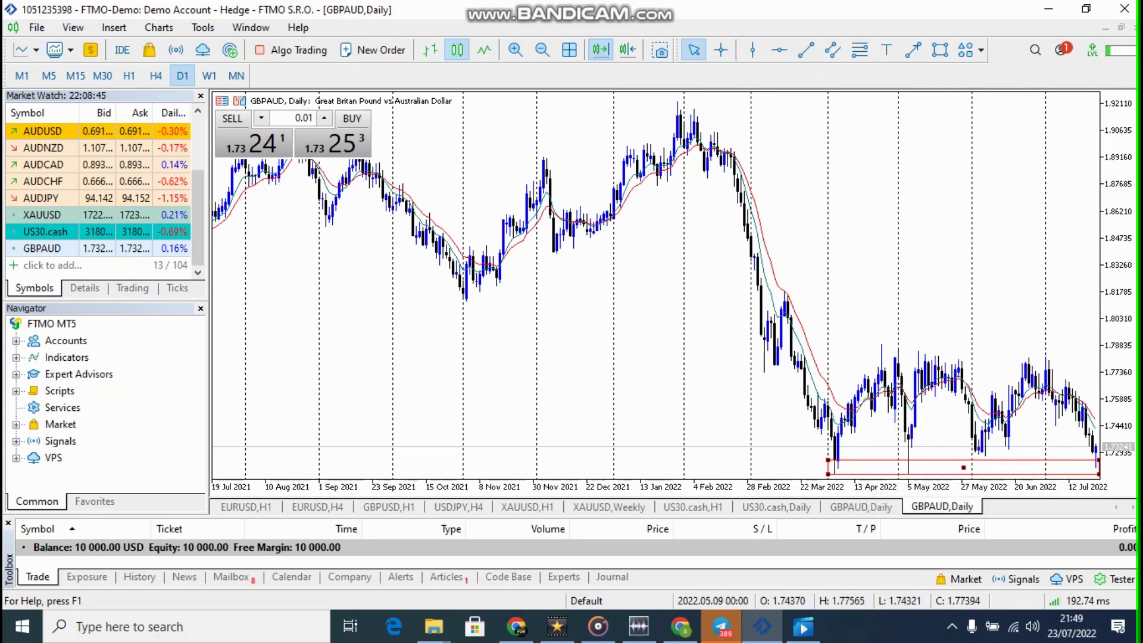
Place a horizontal resistance line across the range highs at 1.78042
click(779, 50)
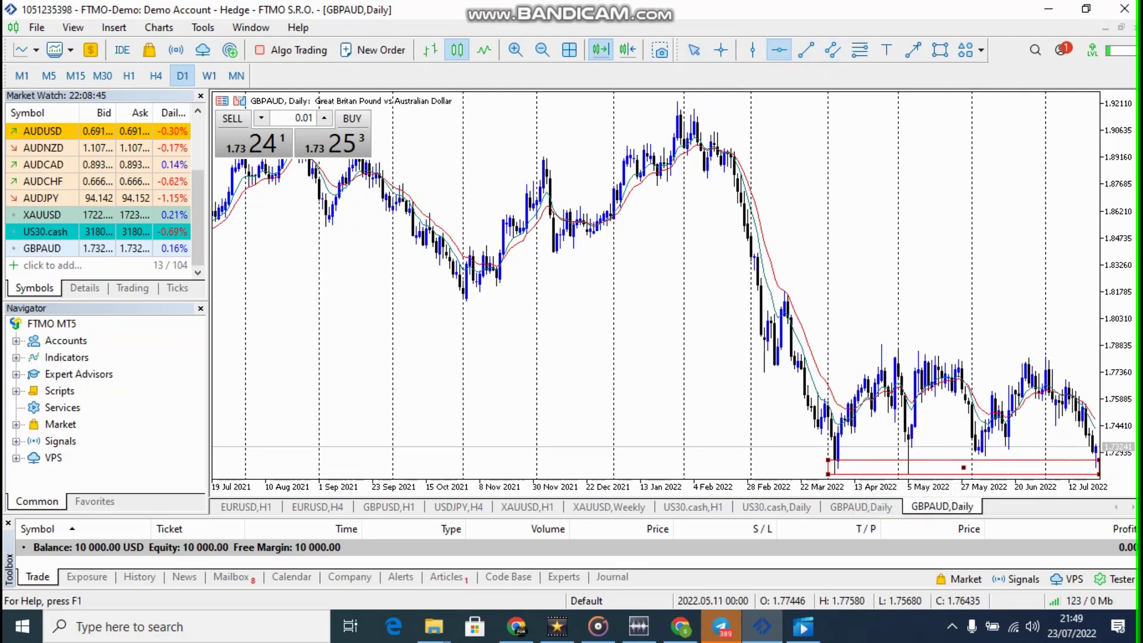
click(921, 350)
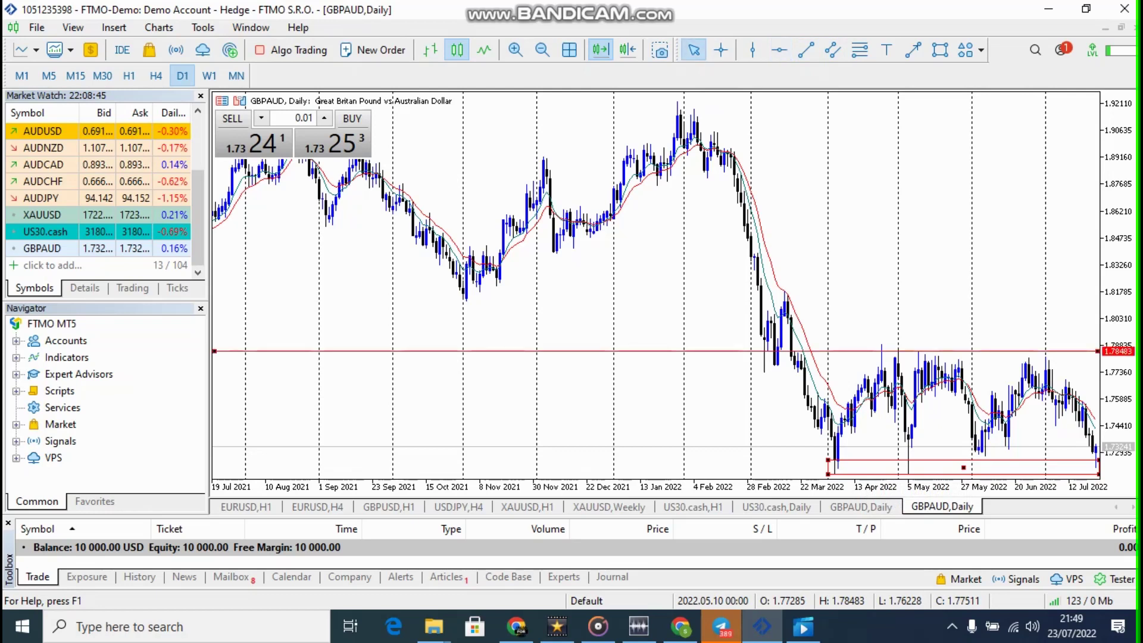
drag(922, 351, 922, 359)
click(693, 50)
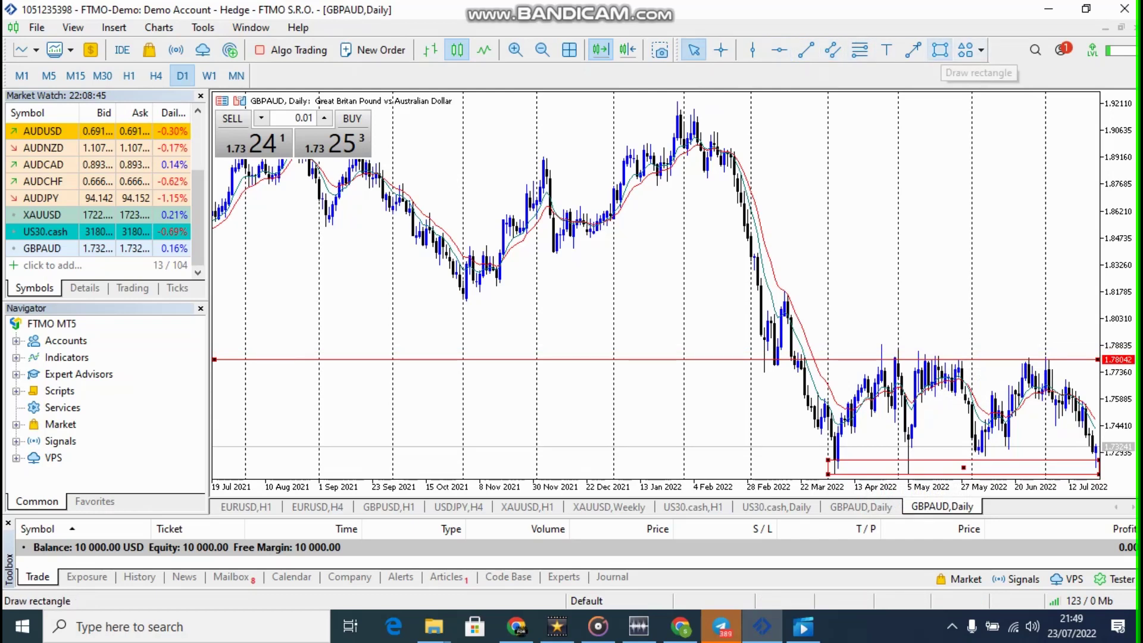
Draw a rectangle marking the resistance zone around the horizontal line, from mid-March to the latest candle and up to the April high
click(940, 49)
drag(794, 345, 1099, 351)
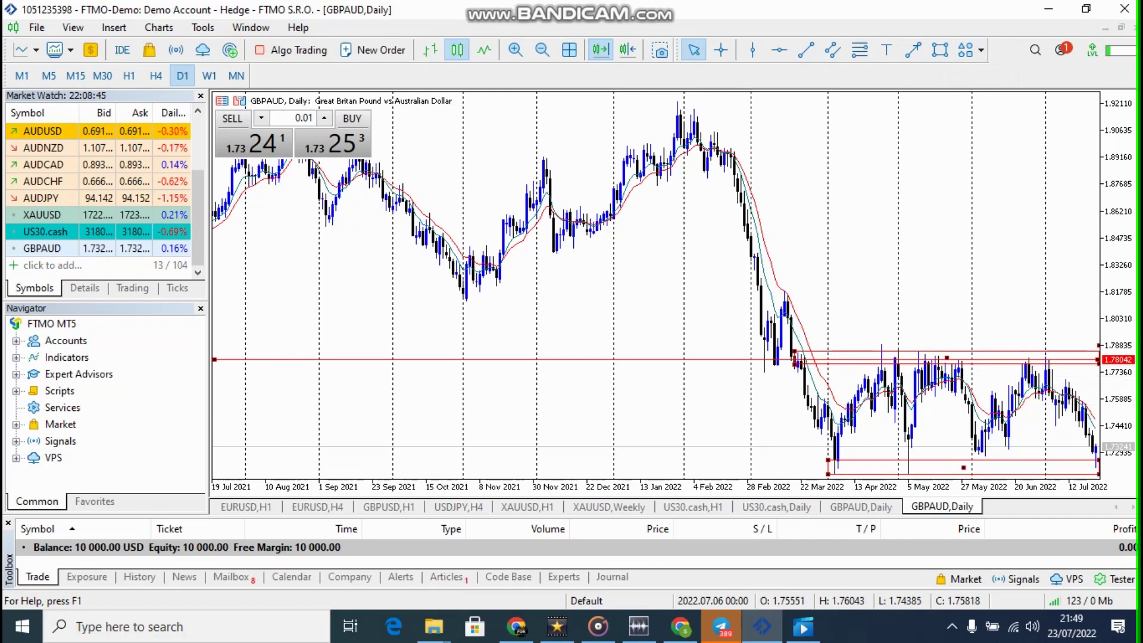
drag(795, 351, 791, 345)
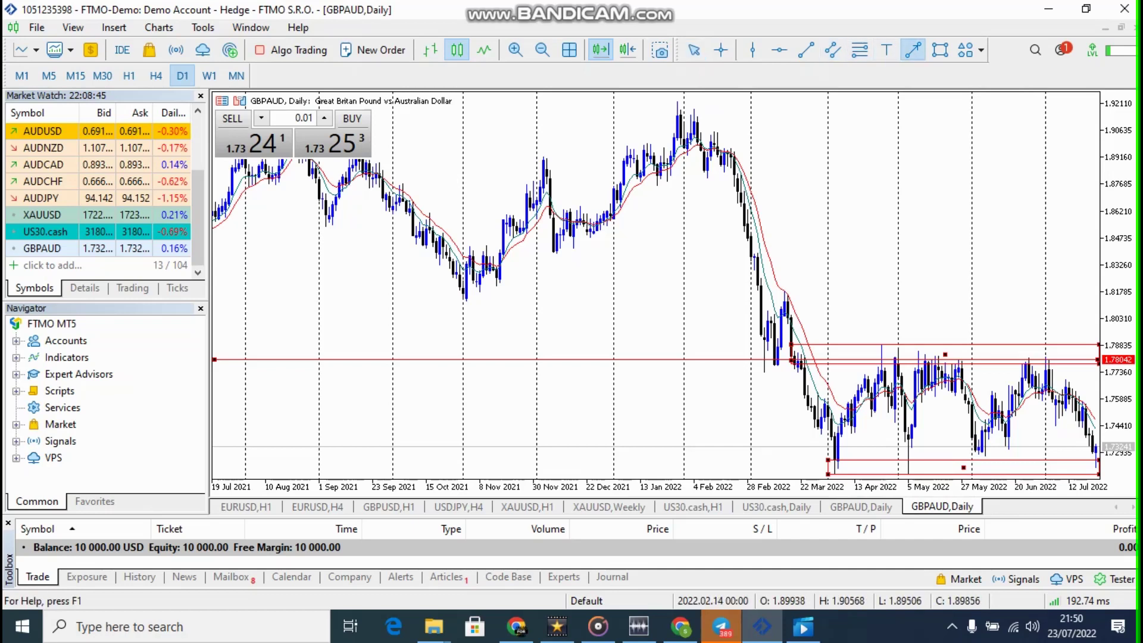
Draw a downward arrow along the February–March decline and, with chart shift enabled, an upward arrow from the latest candle to the 1.78042 line
drag(711, 102, 851, 278)
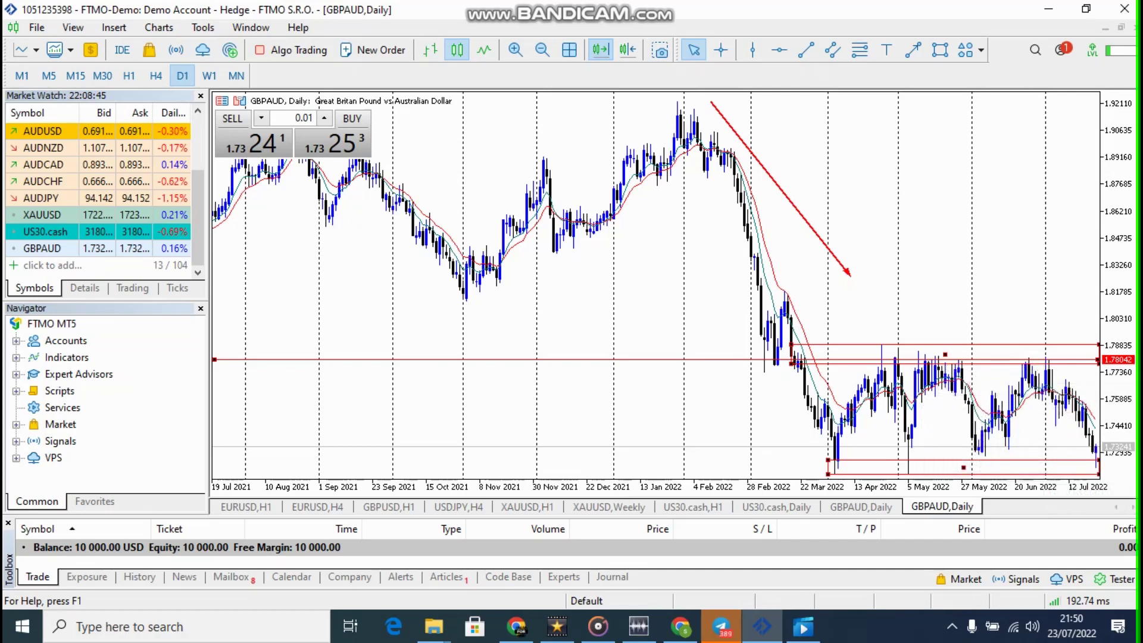
click(627, 49)
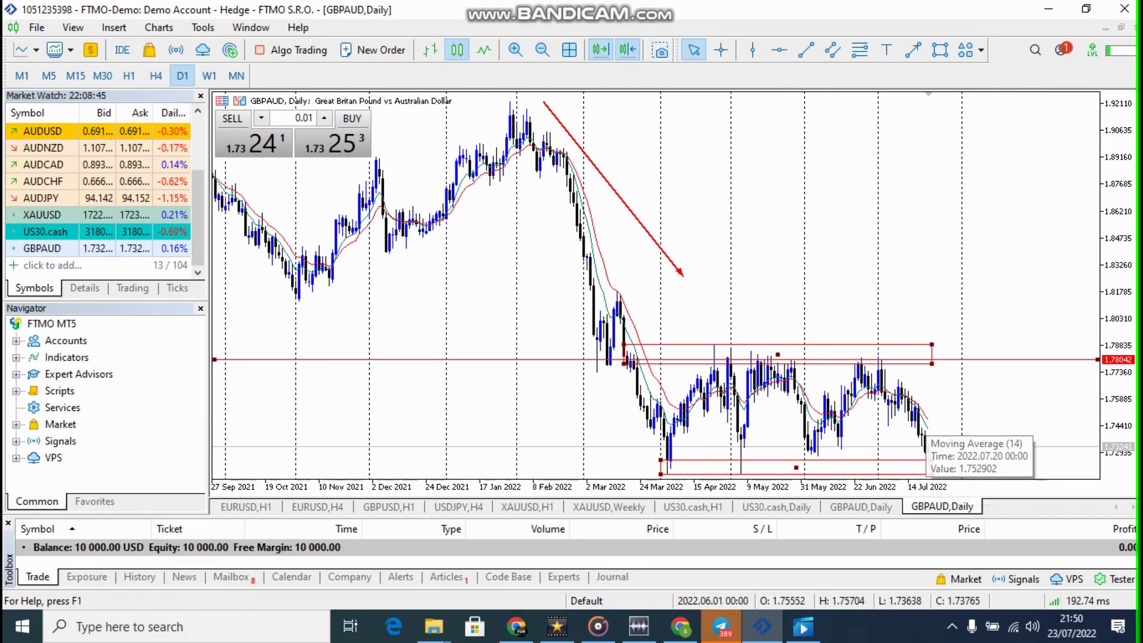
click(912, 50)
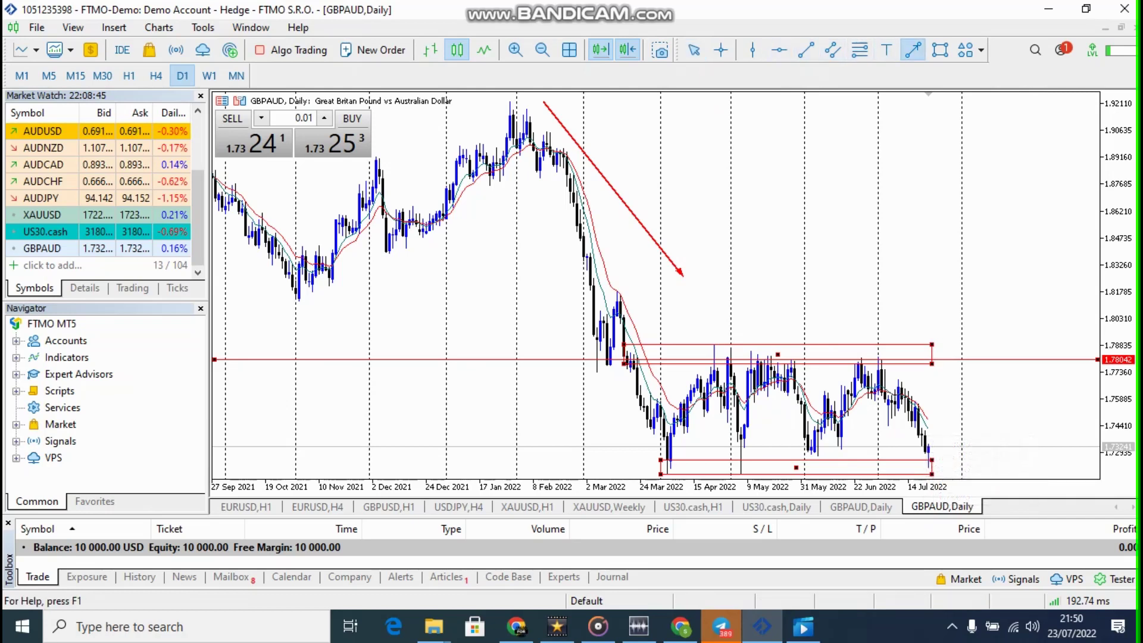
drag(933, 454, 988, 363)
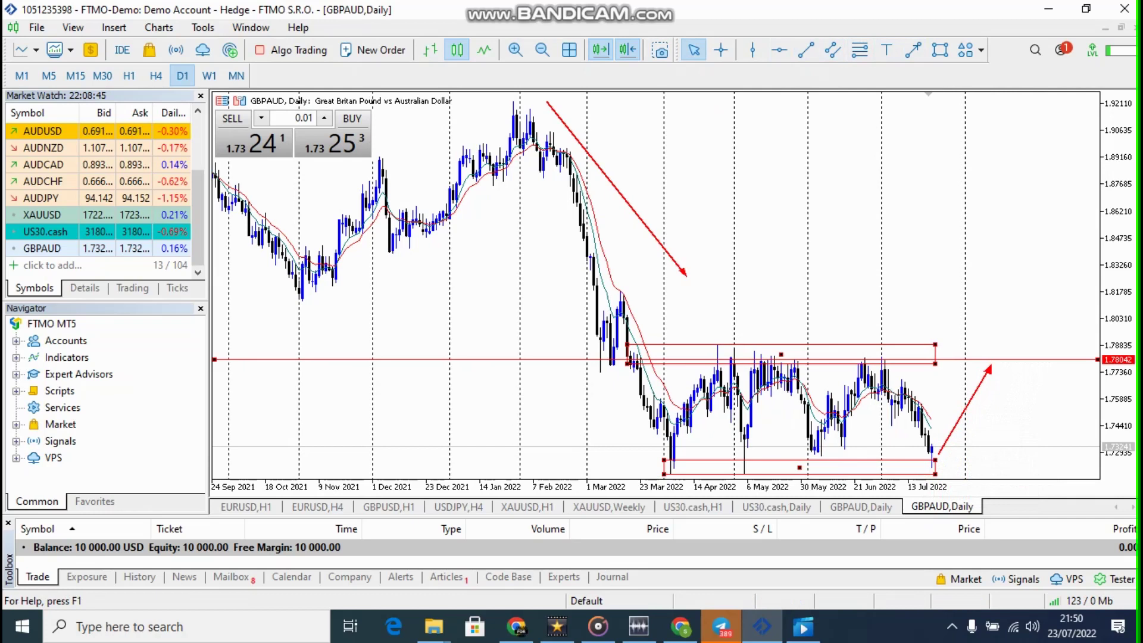
mouse_move(887, 393)
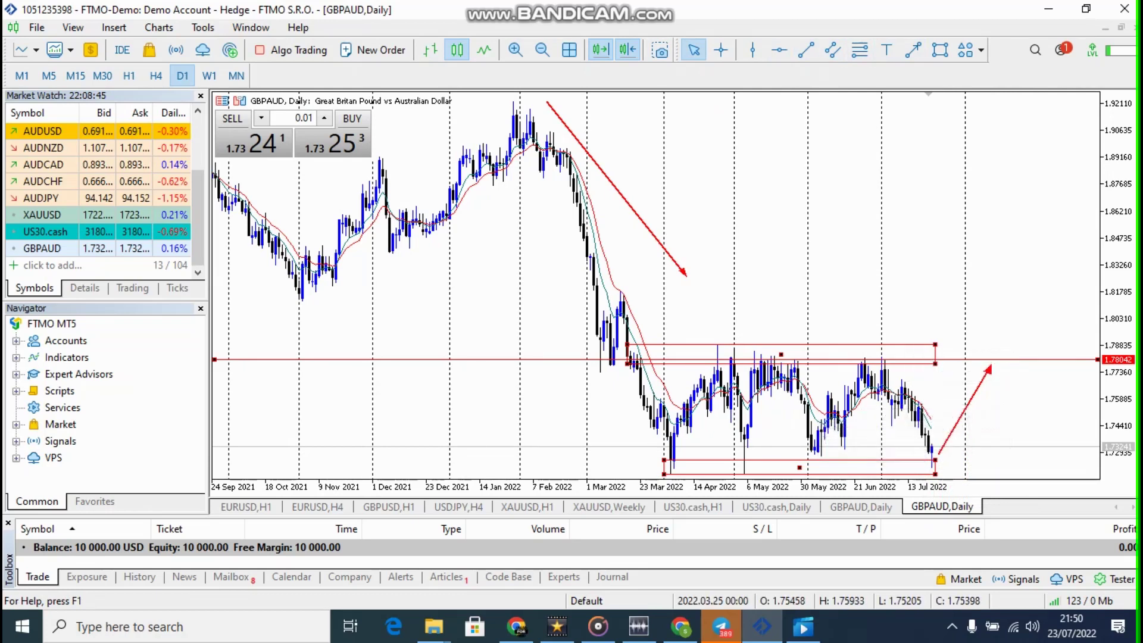
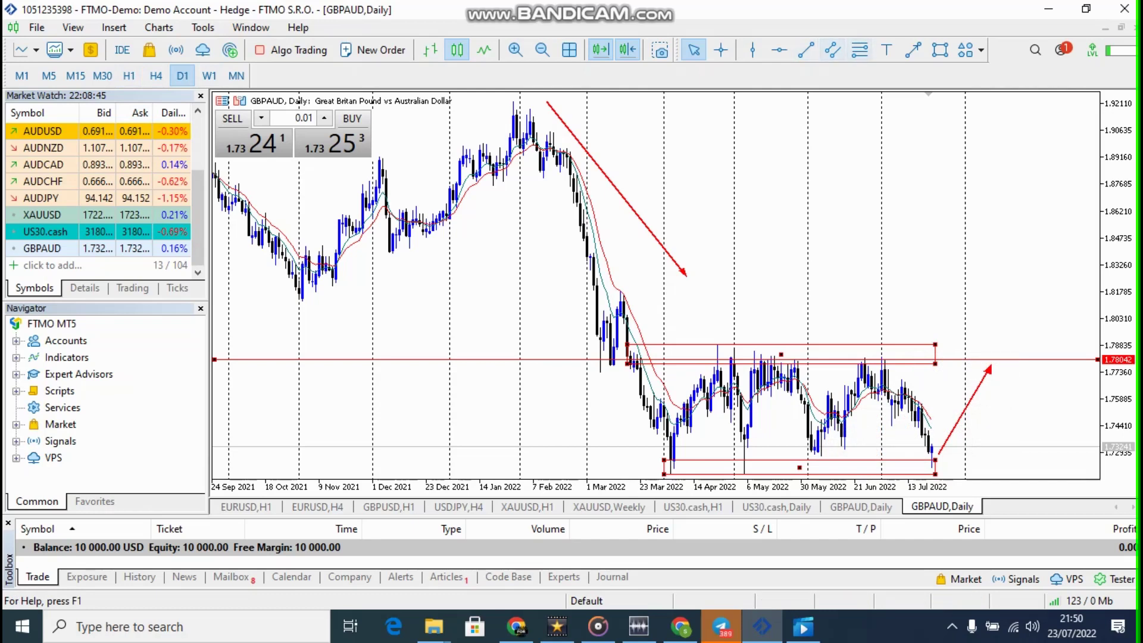
Draw a descending trendline from the early-February high across the early-July high, extending past the latest candle
click(806, 50)
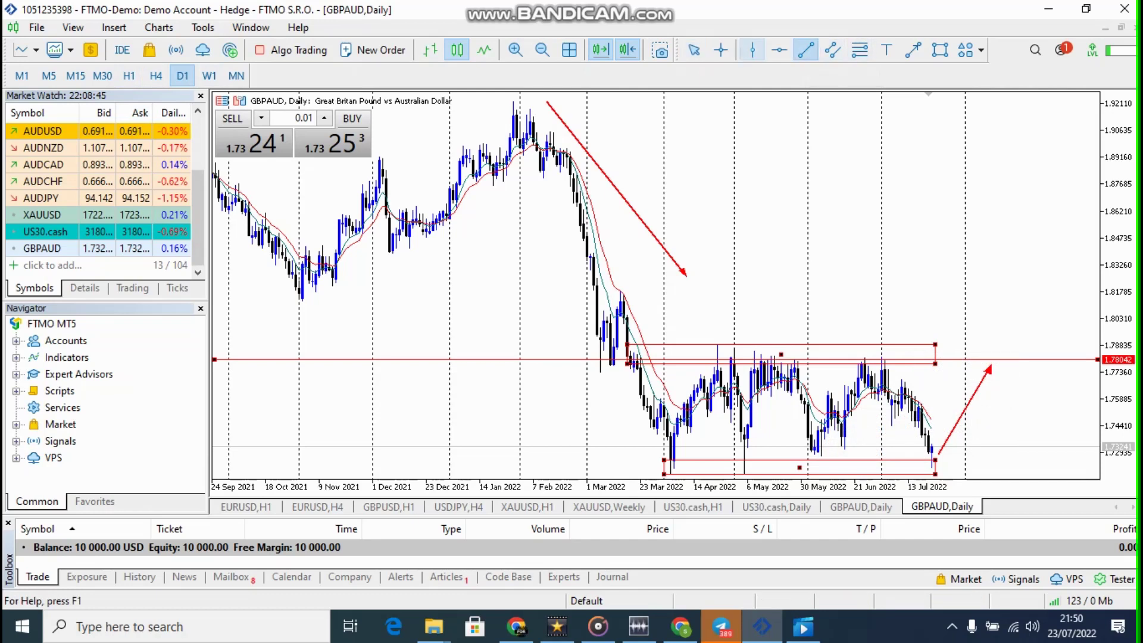
mouse_move(513, 100)
mouse_down()
mouse_move(576, 120)
mouse_move(622, 172)
mouse_move(721, 212)
mouse_move(857, 298)
mouse_move(952, 374)
mouse_move(982, 428)
mouse_move(993, 427)
mouse_move(997, 392)
mouse_move(1054, 457)
mouse_move(1037, 474)
mouse_up()
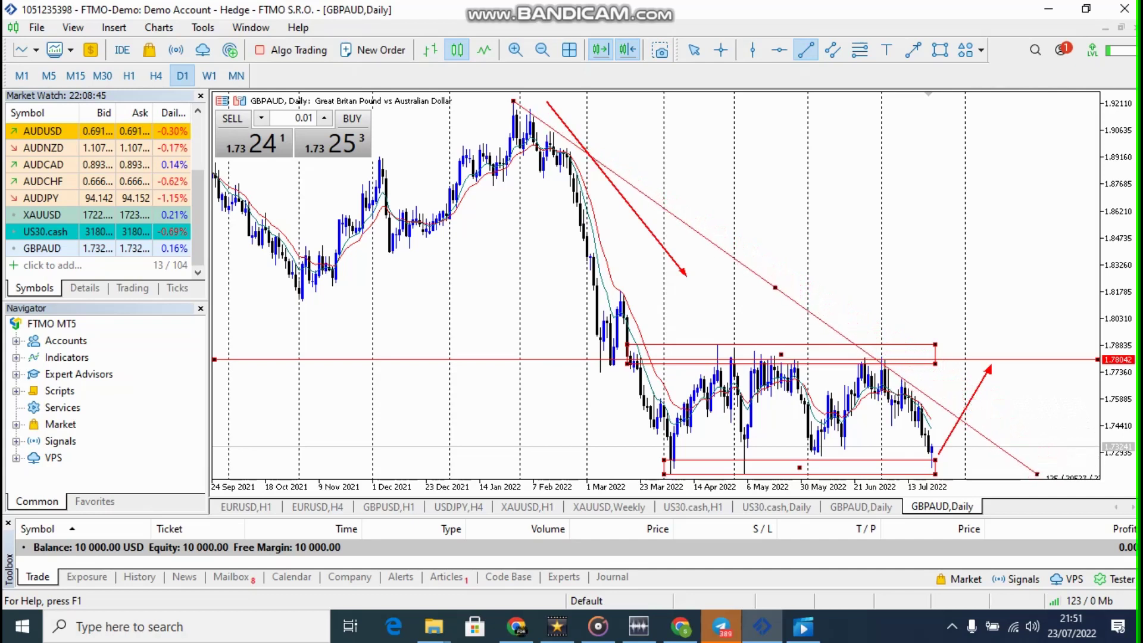
drag(1037, 474, 1032, 447)
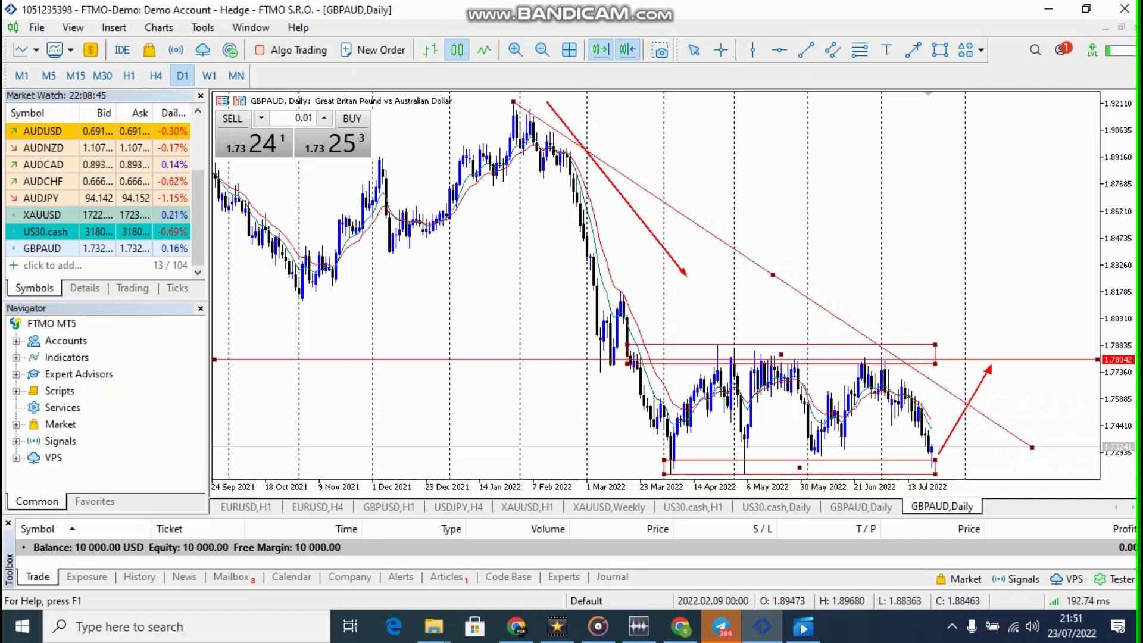
drag(513, 101, 530, 110)
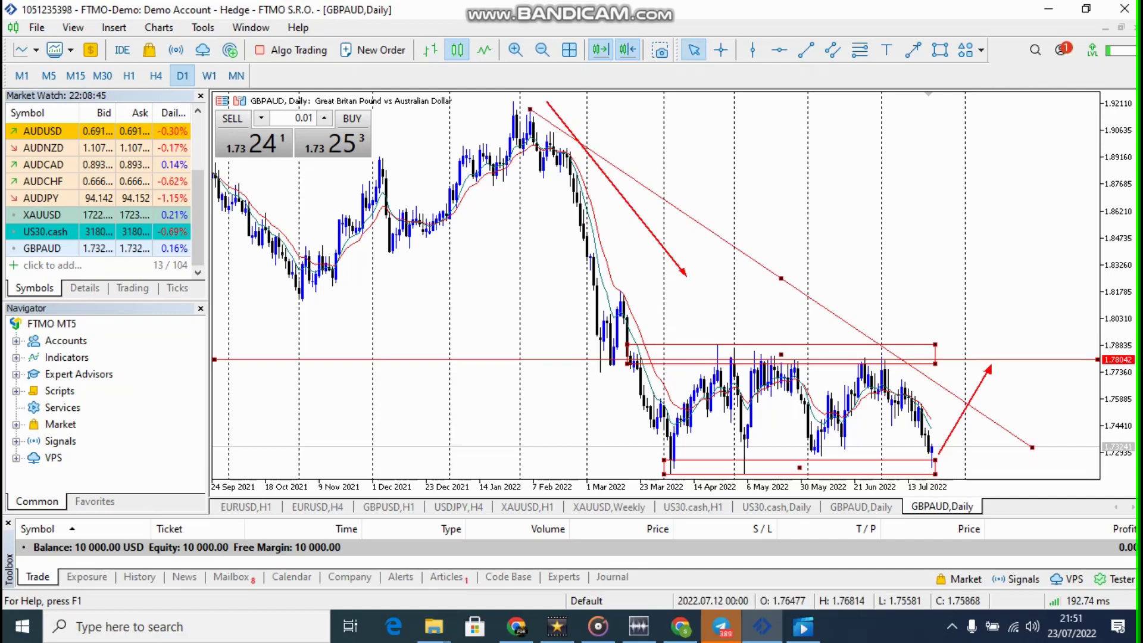
mouse_move(1032, 447)
mouse_down()
mouse_move(1019, 459)
mouse_move(1035, 465)
mouse_up()
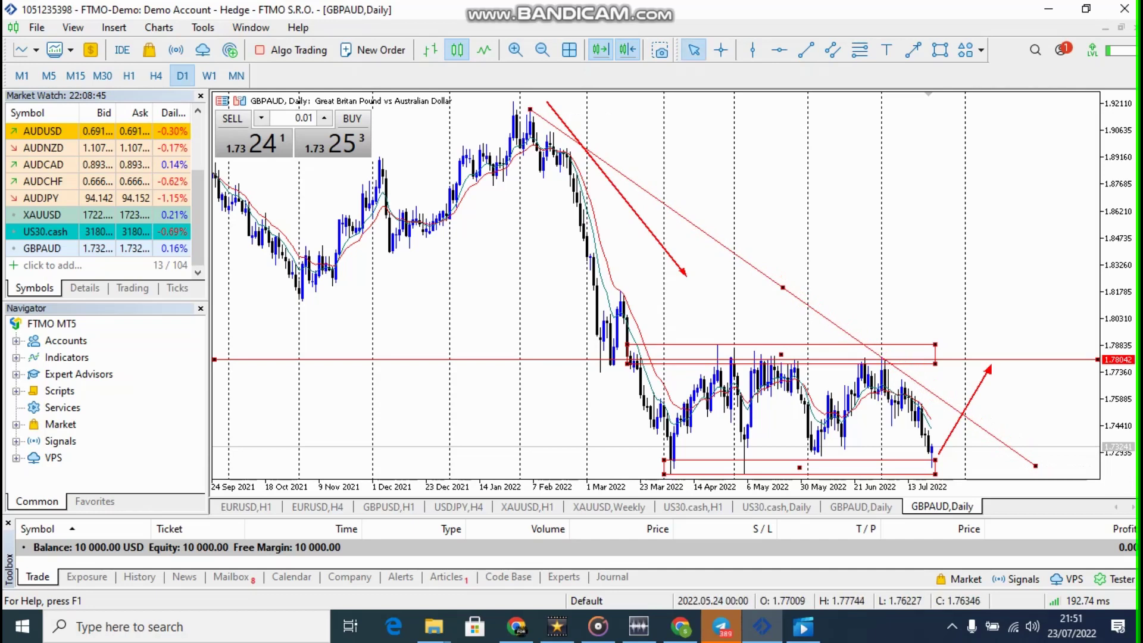
double_click(782, 288)
key(Left)
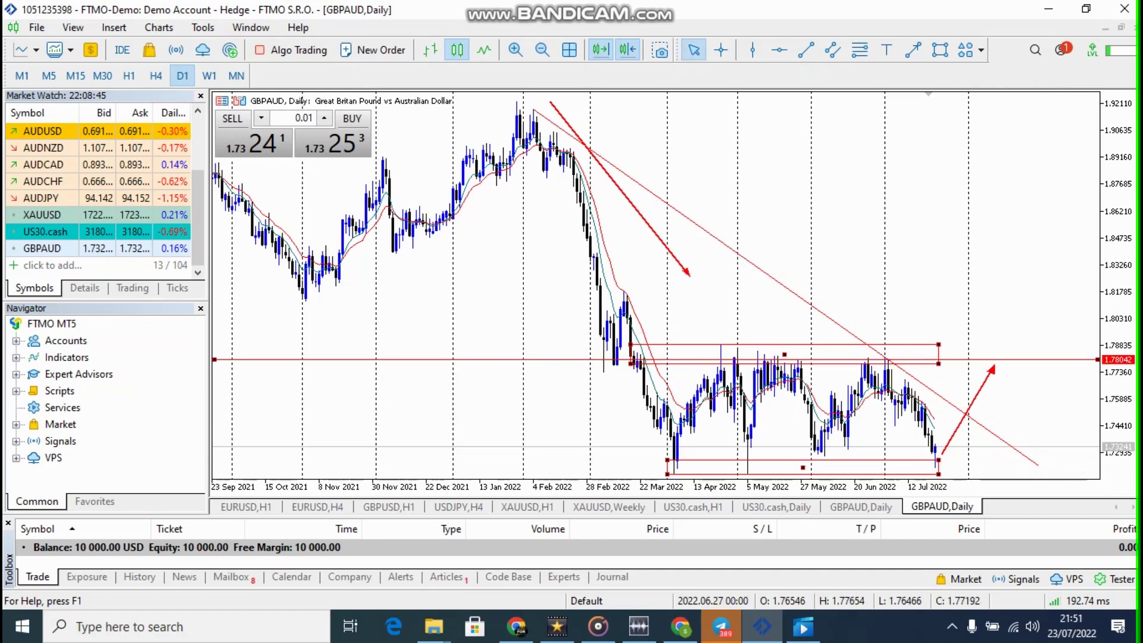
Move the downward arrow above the descending trendline and tilt it to run roughly parallel to the line
key(Left)
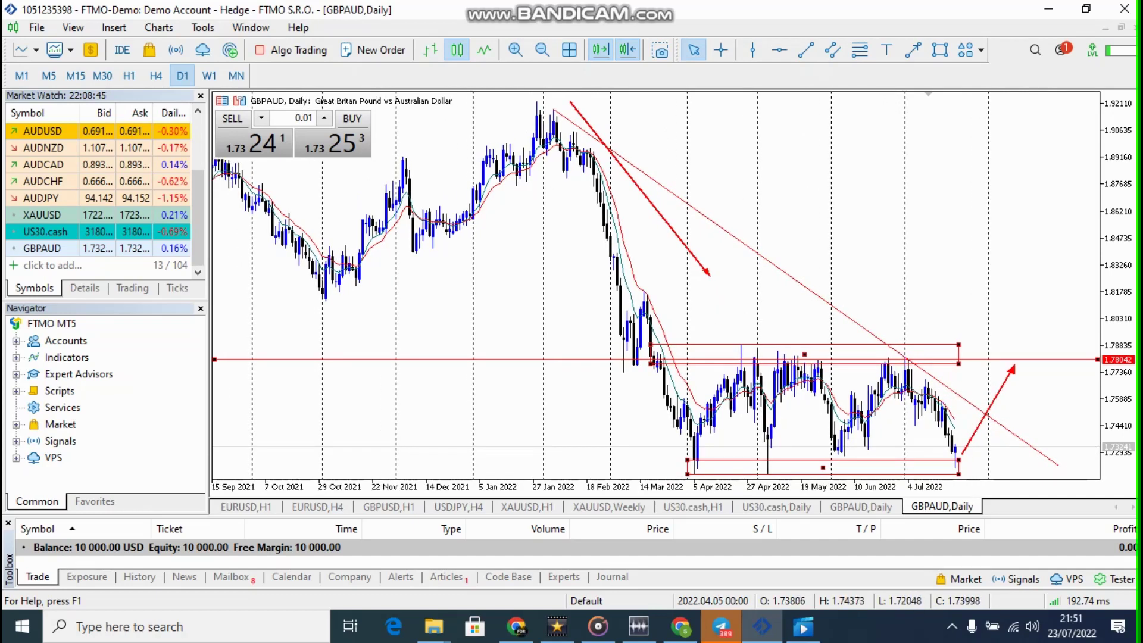
drag(678, 285, 716, 286)
drag(677, 190, 851, 210)
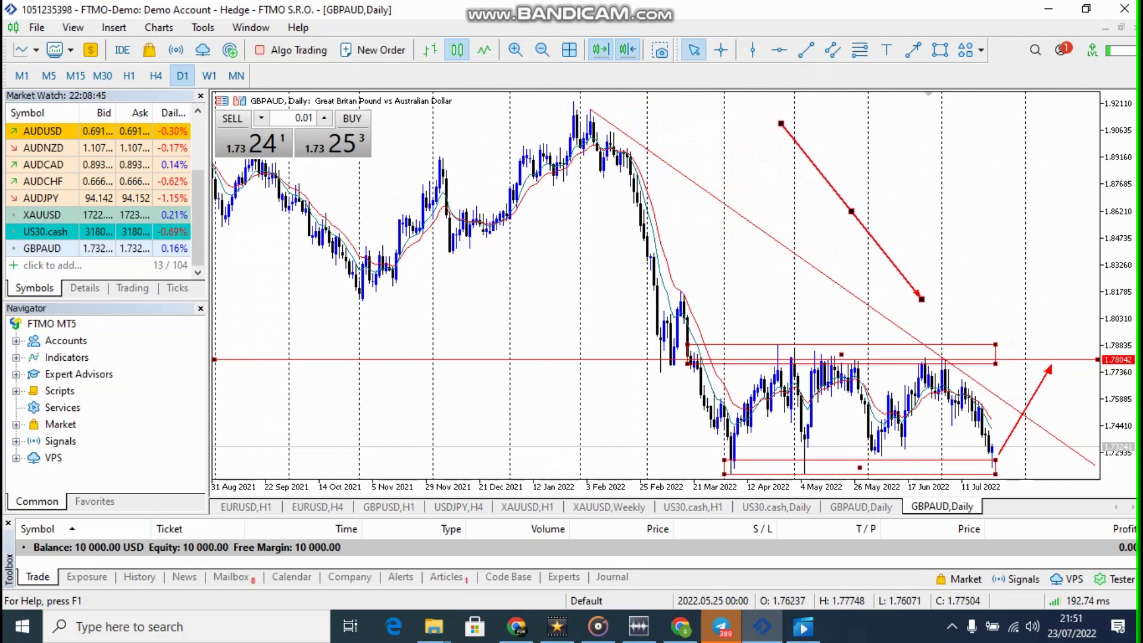
drag(780, 123, 735, 158)
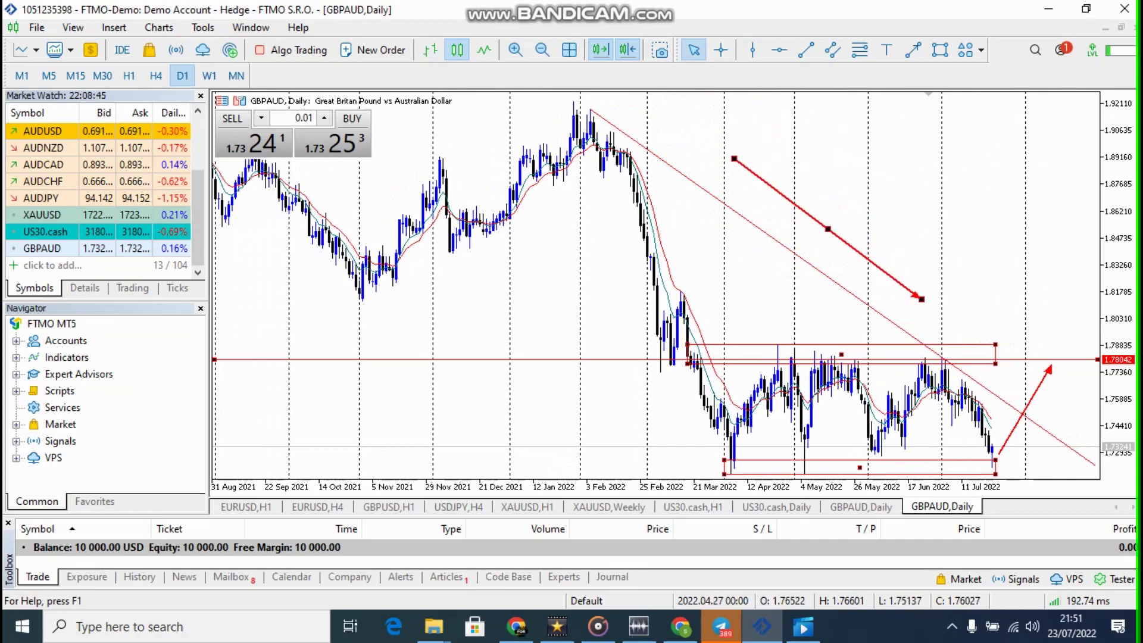
double_click(832, 233)
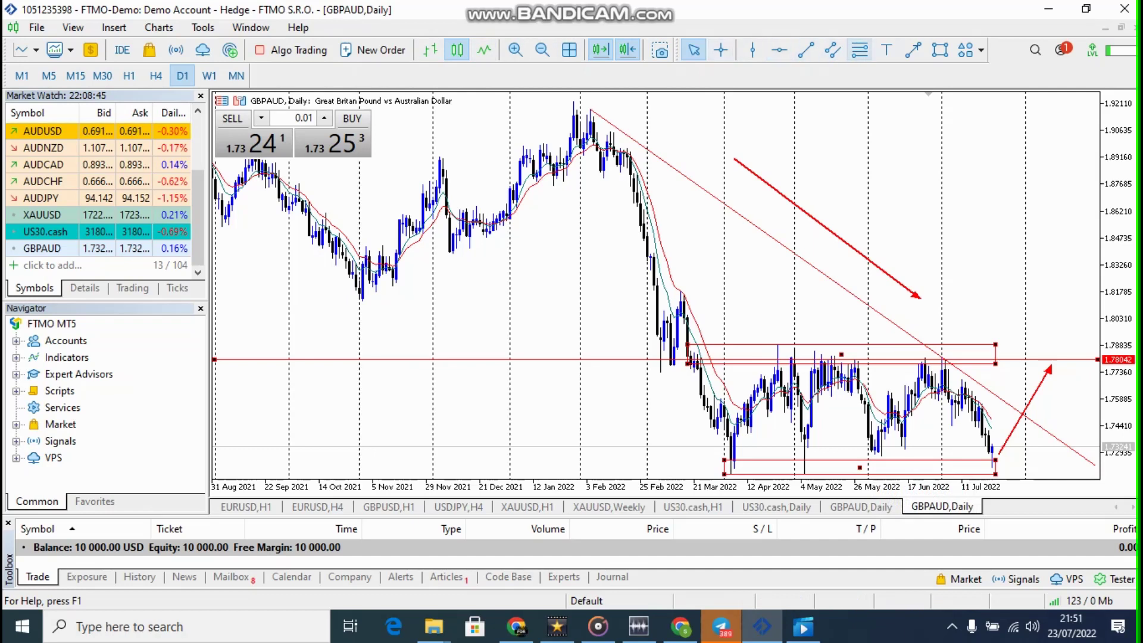
Add a text label reading SUPPLY ZONE with font size 18 and place it just above the resistance rectangle
click(887, 49)
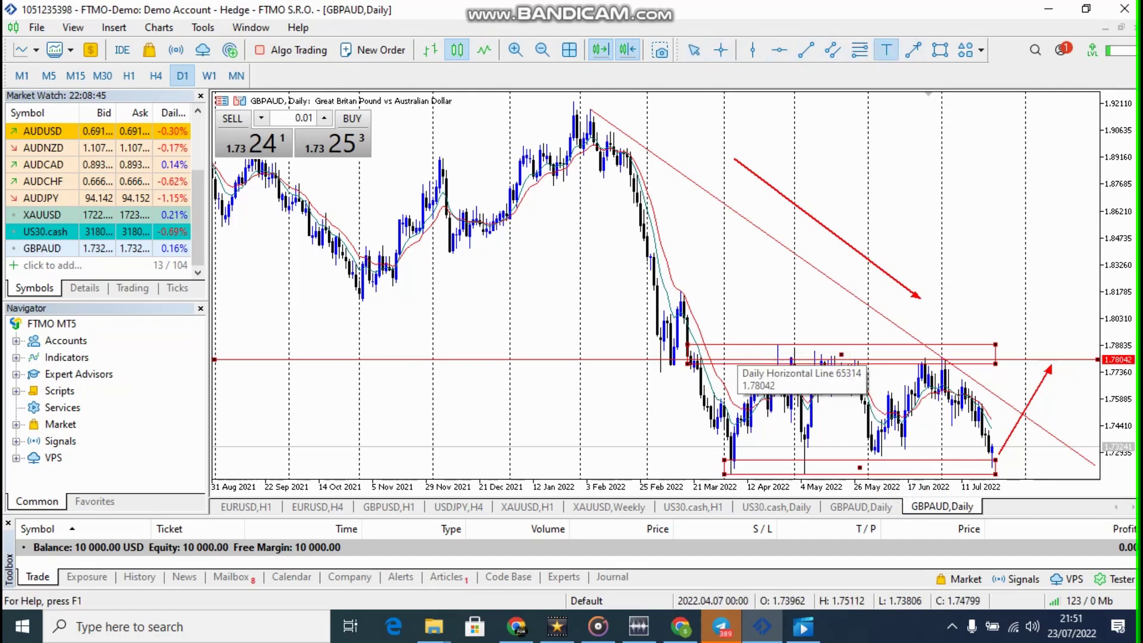
click(736, 338)
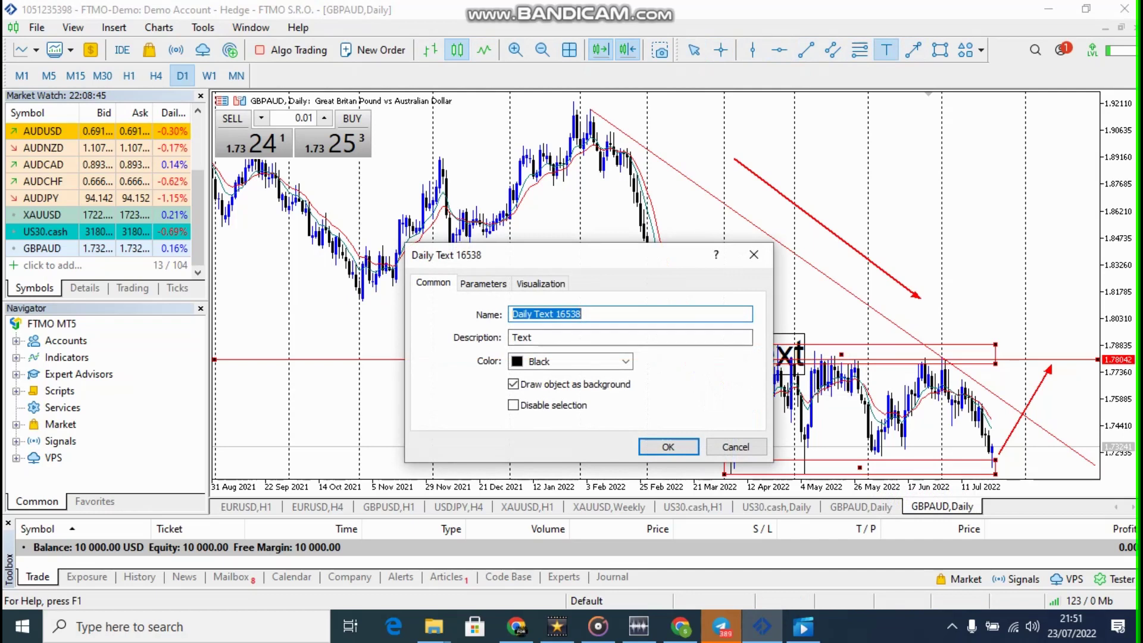
key(Tab)
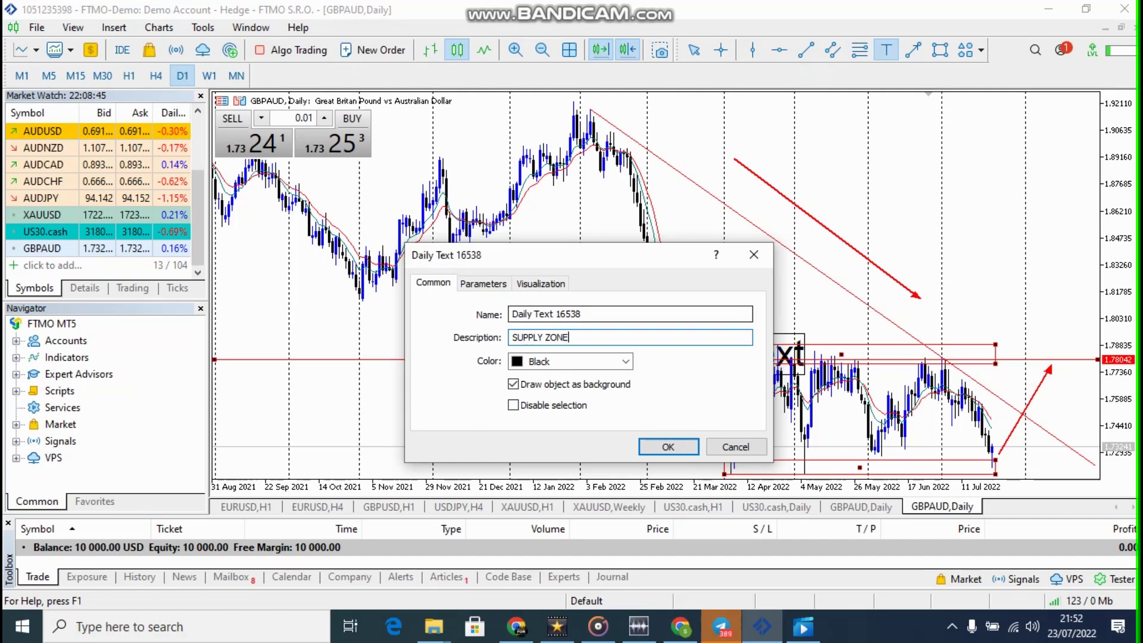
click(483, 284)
click(744, 361)
key(Down)
key(Down)
key(Return)
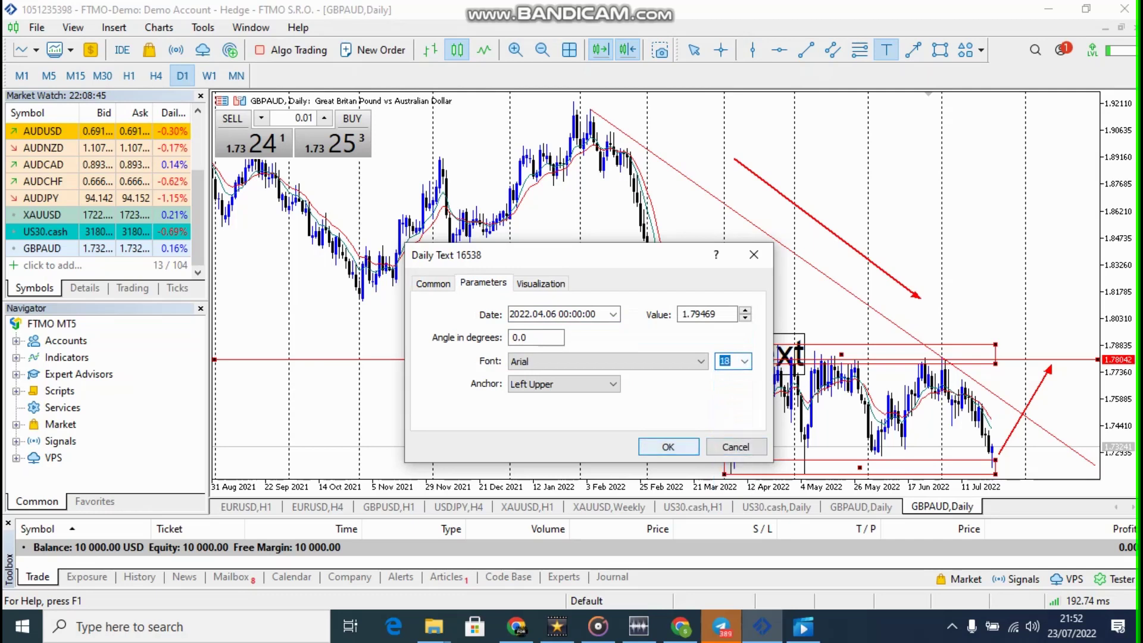
key(Return)
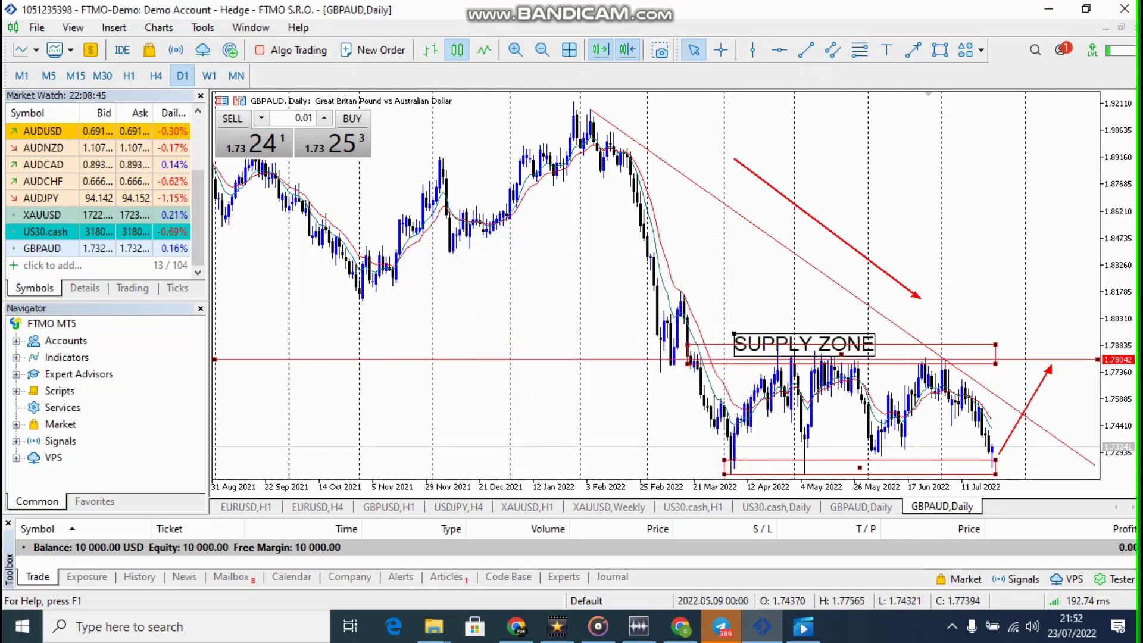
scroll(806, 344, up, 2)
drag(749, 336, 717, 322)
double_click(770, 331)
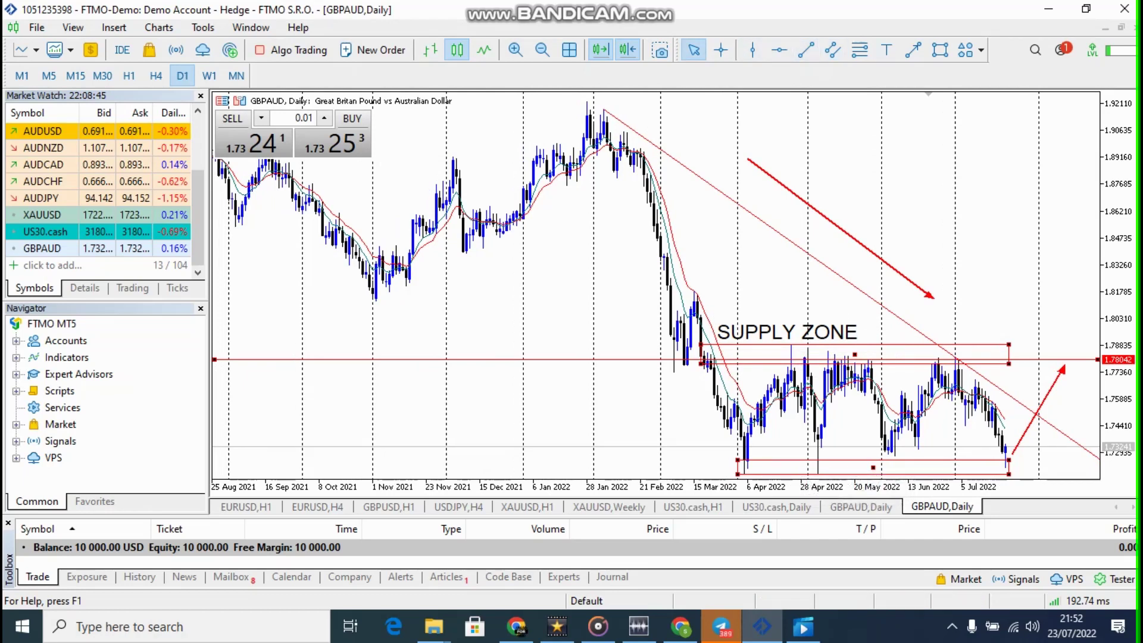
Add a black text label reading DEMAND ZONE at the start of the support rectangle
click(886, 49)
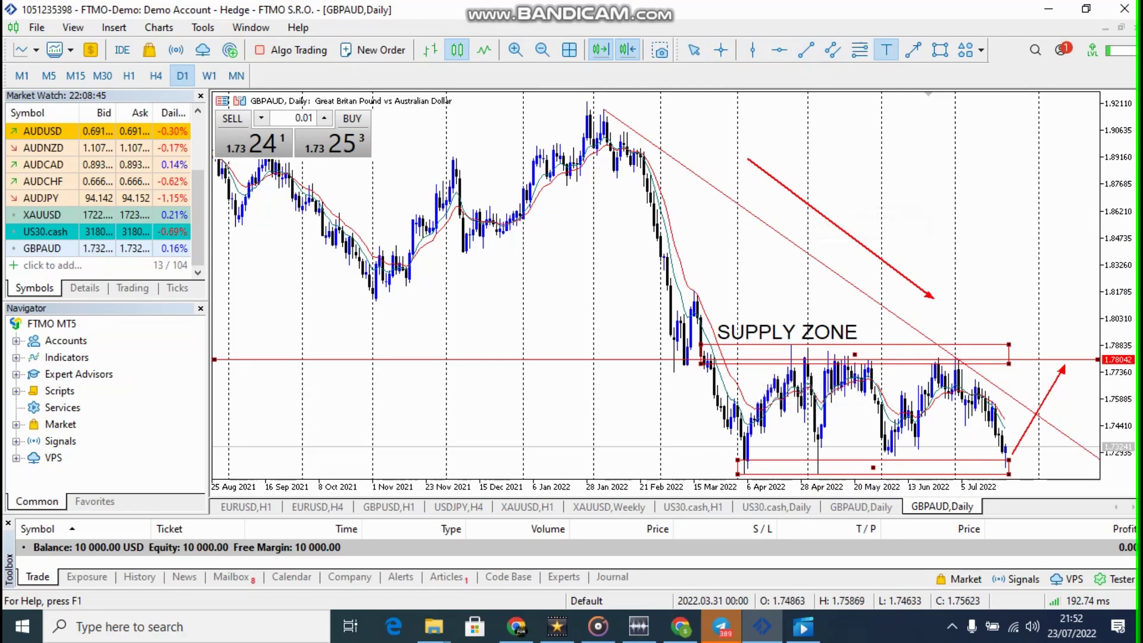
click(680, 466)
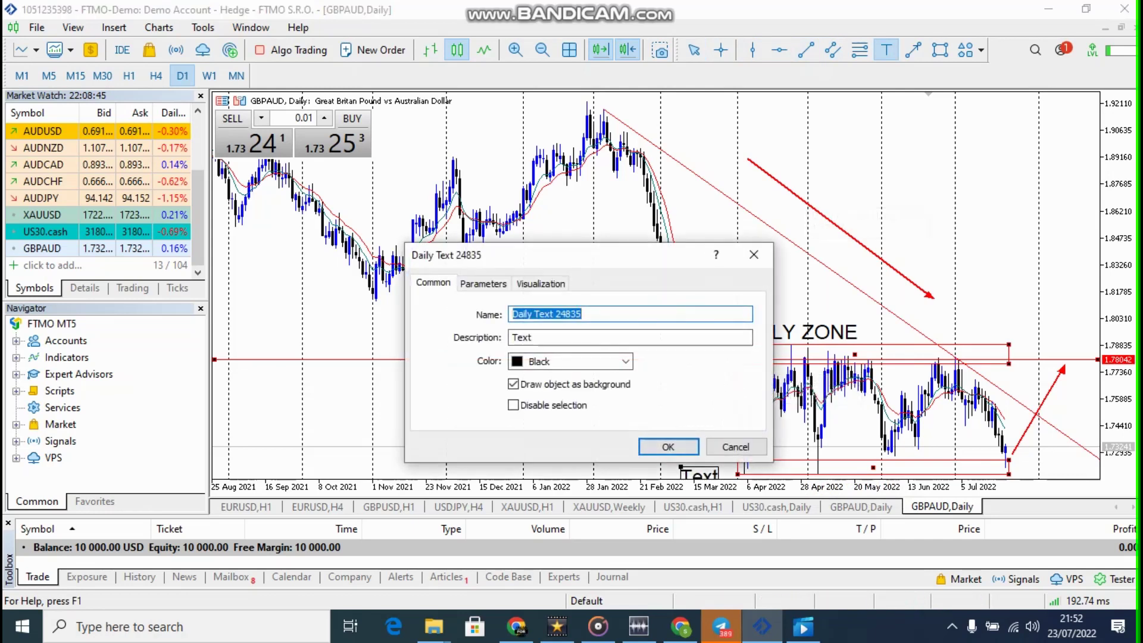
key(Tab)
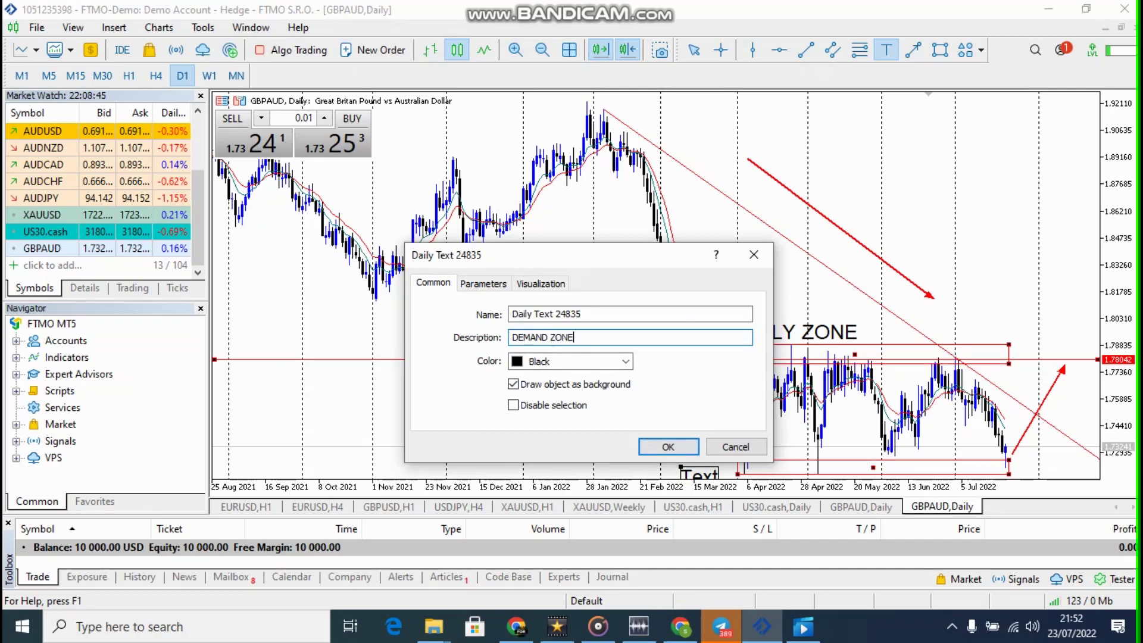
key(Return)
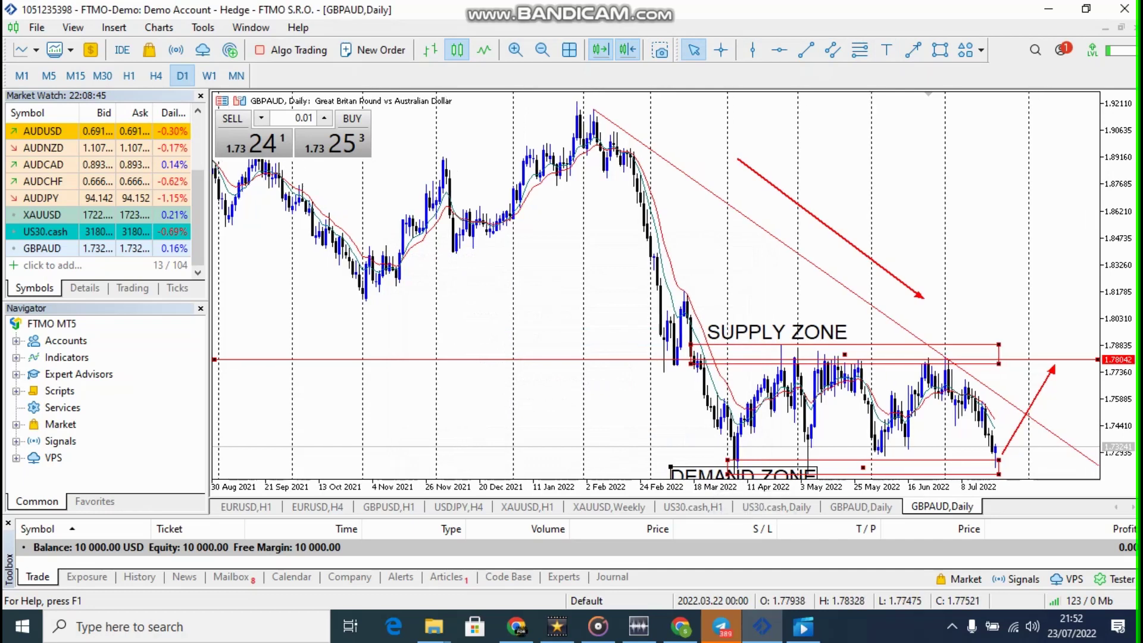
Reposition the DEMAND ZONE and SUPPLY ZONE labels so each sits just before the start of its rectangle
scroll(655, 286, down, 3)
scroll(655, 286, down, 1)
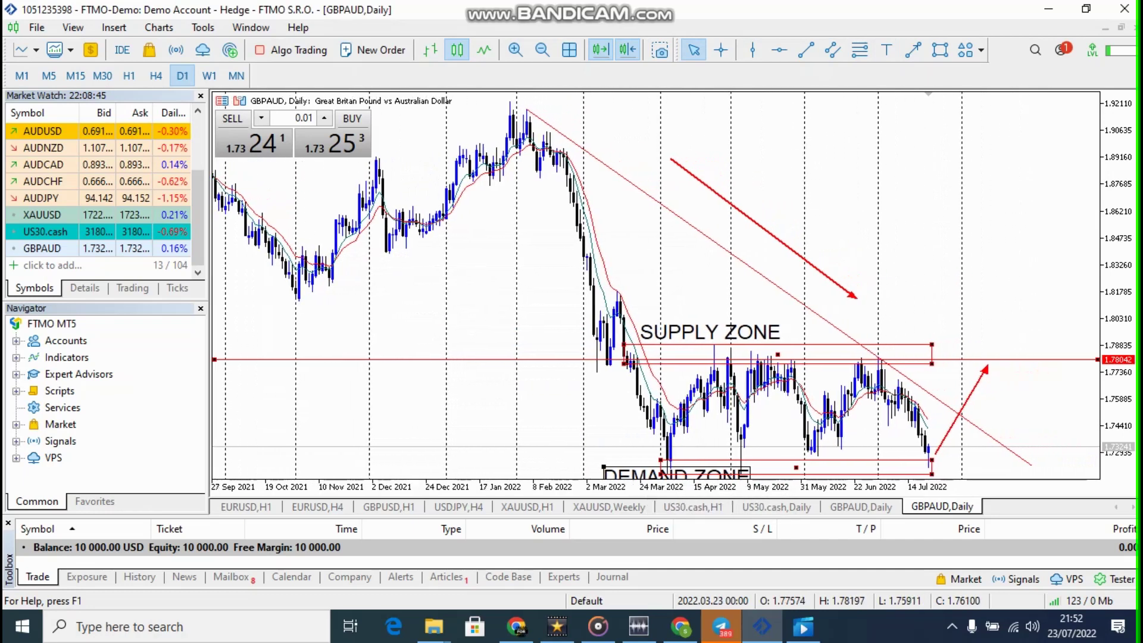
drag(603, 467, 506, 454)
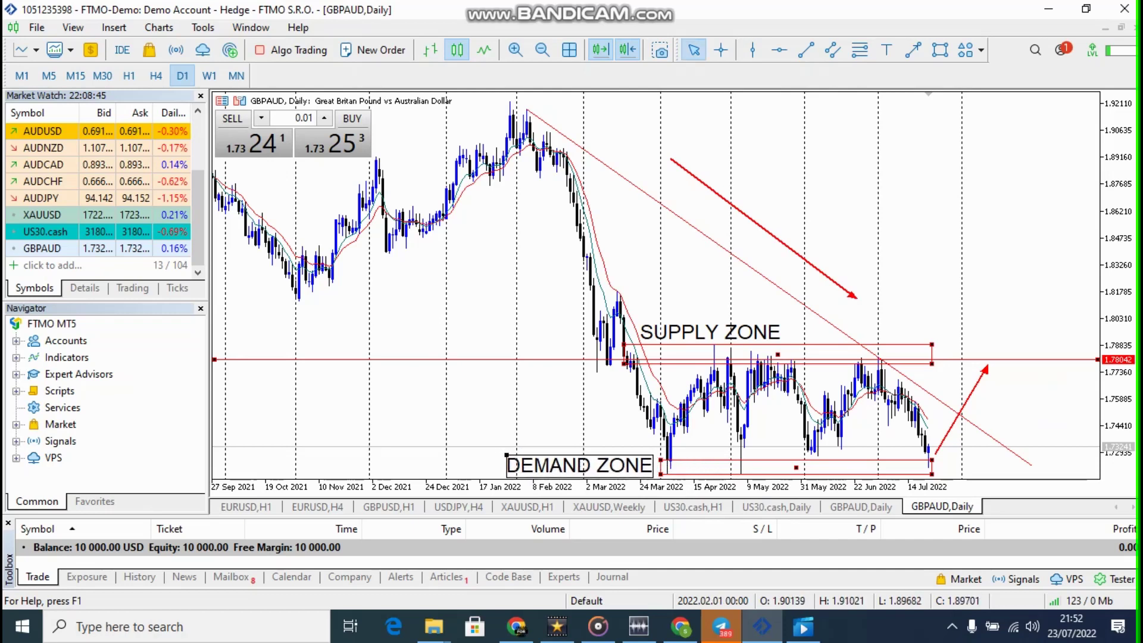
drag(640, 321, 463, 338)
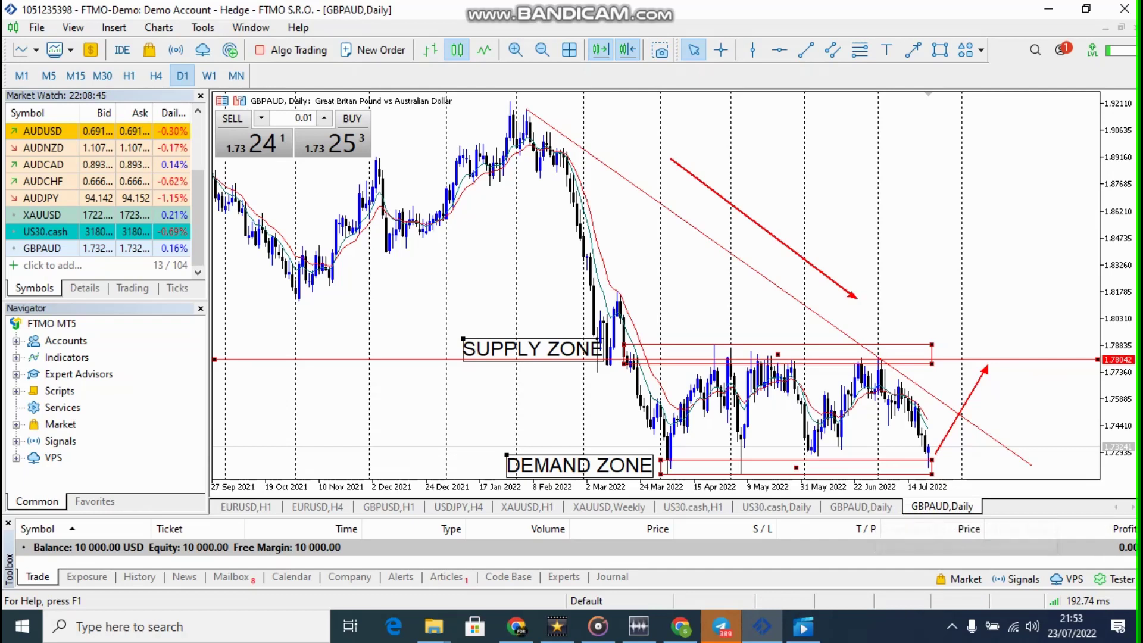
Switch the other GBPAUD chart to H4 and draw a descending trendline from the 1 July high across the 11 July high
click(860, 506)
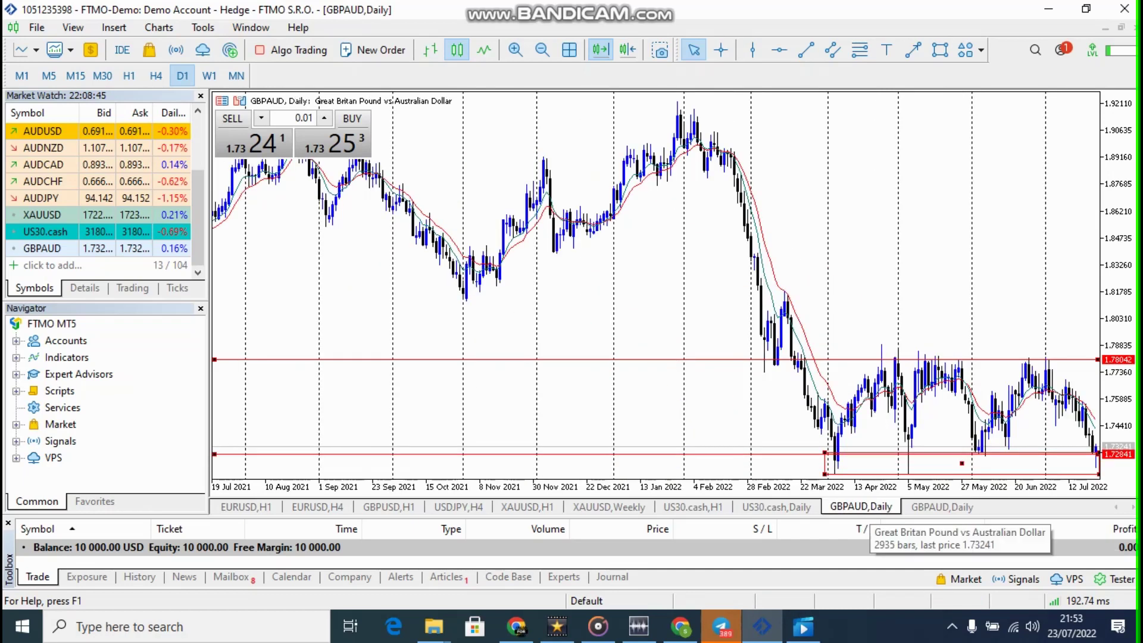
click(156, 76)
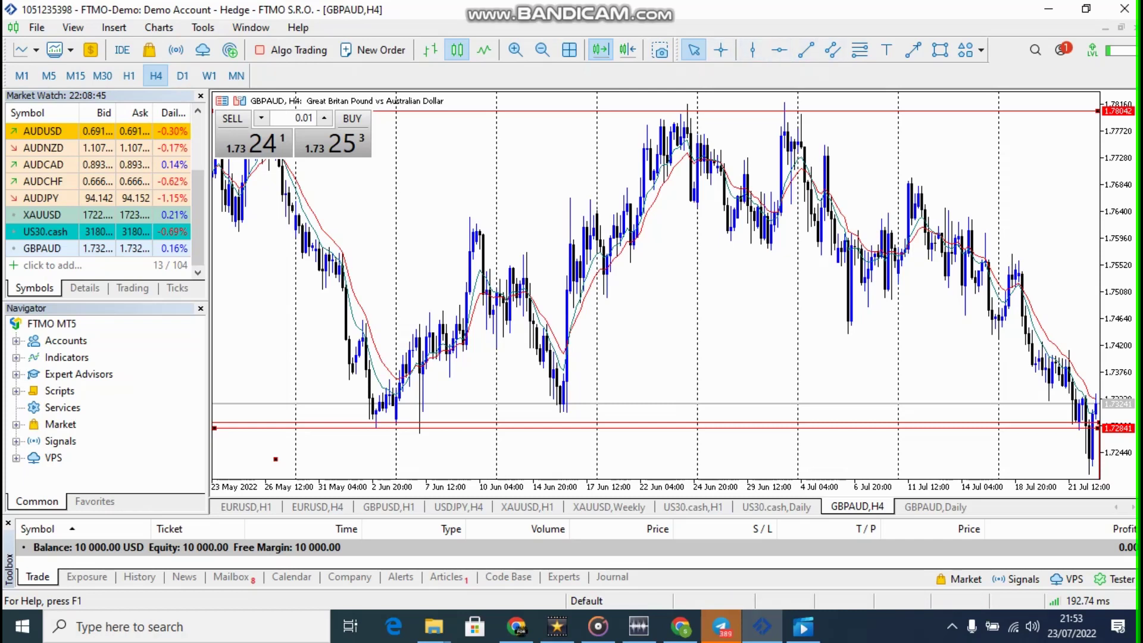
click(516, 50)
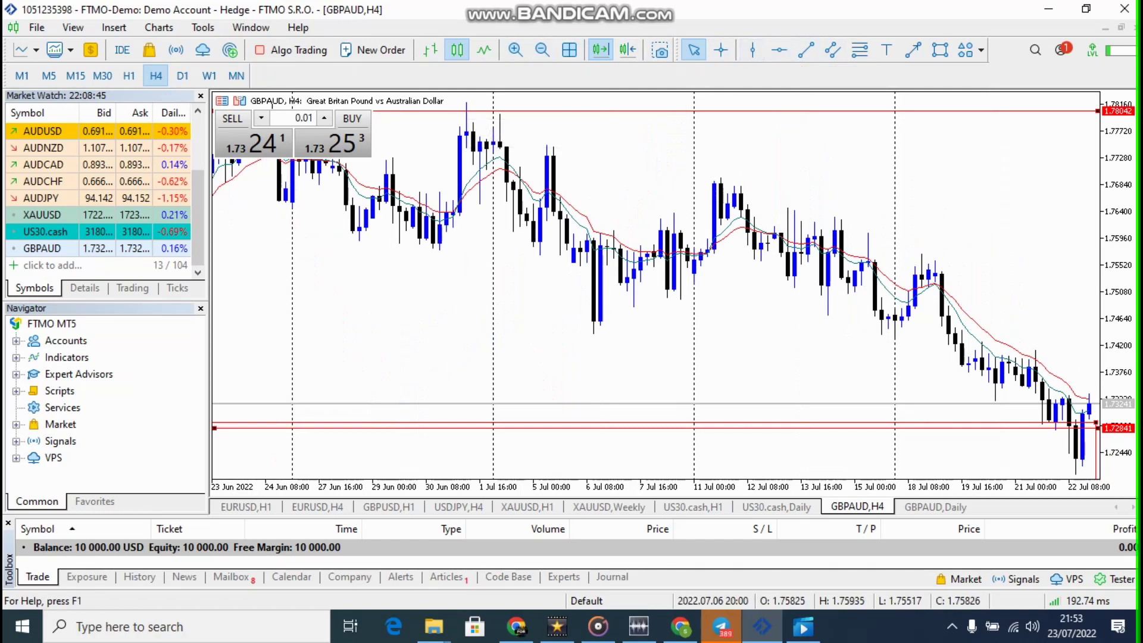
click(805, 49)
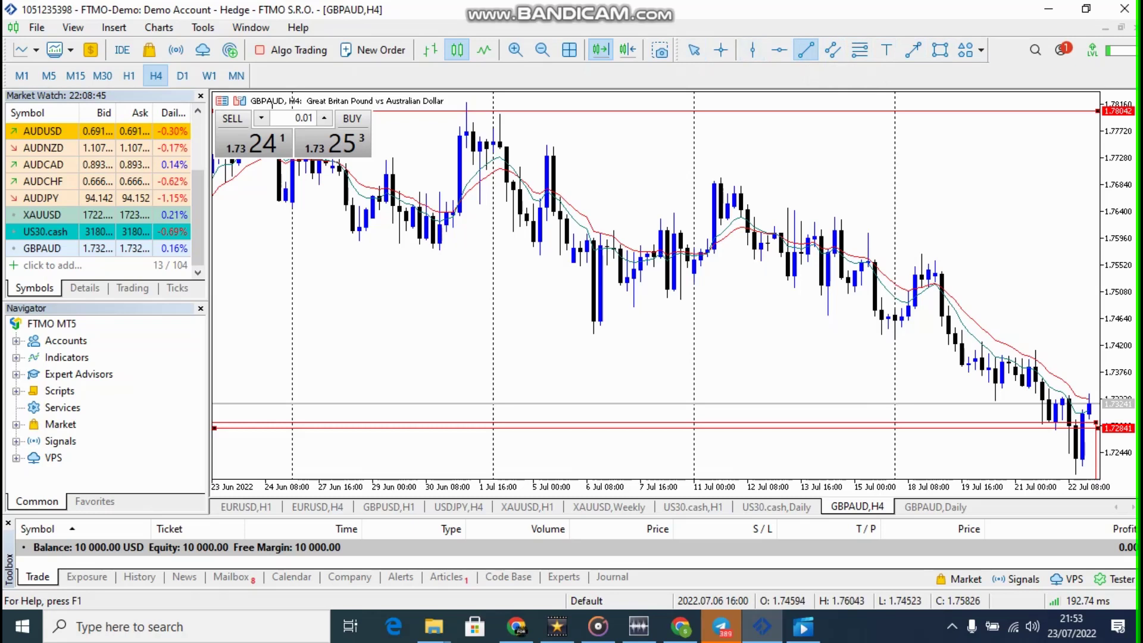
drag(463, 103, 1094, 295)
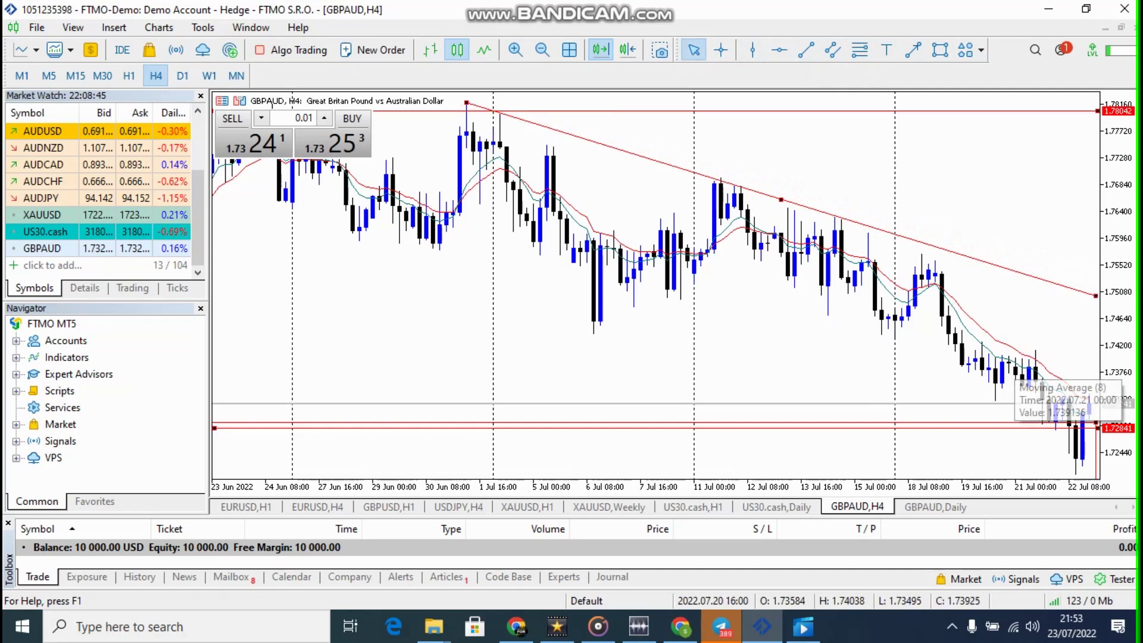
Place horizontal lines at the 6 July low, 1.74385, and near the 22 July low, 1.72192
click(779, 50)
click(594, 332)
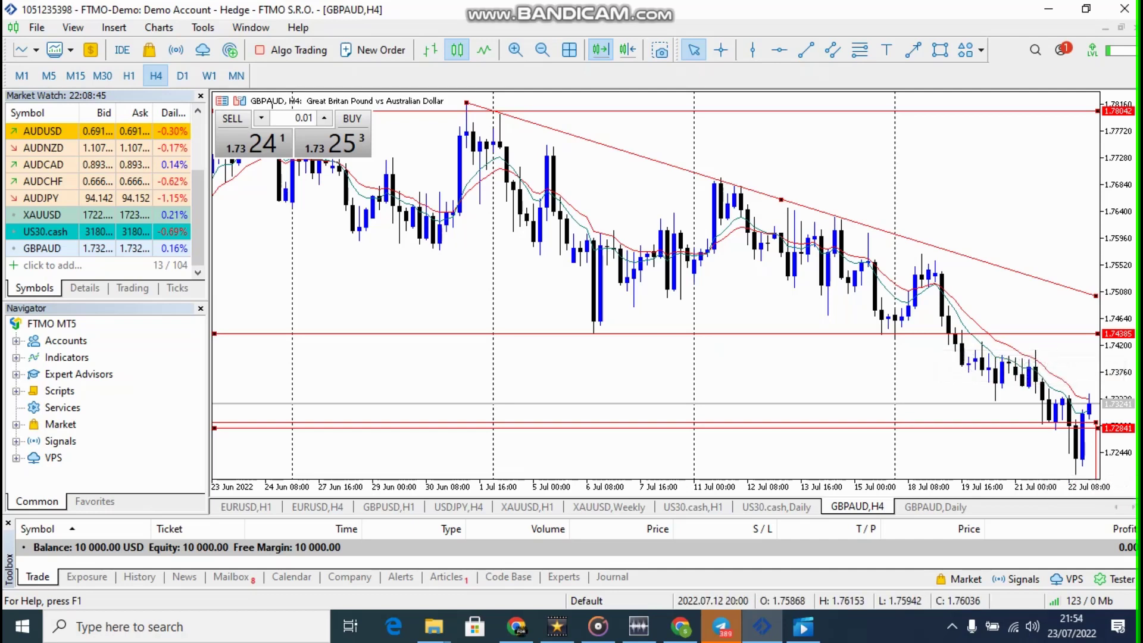
click(779, 50)
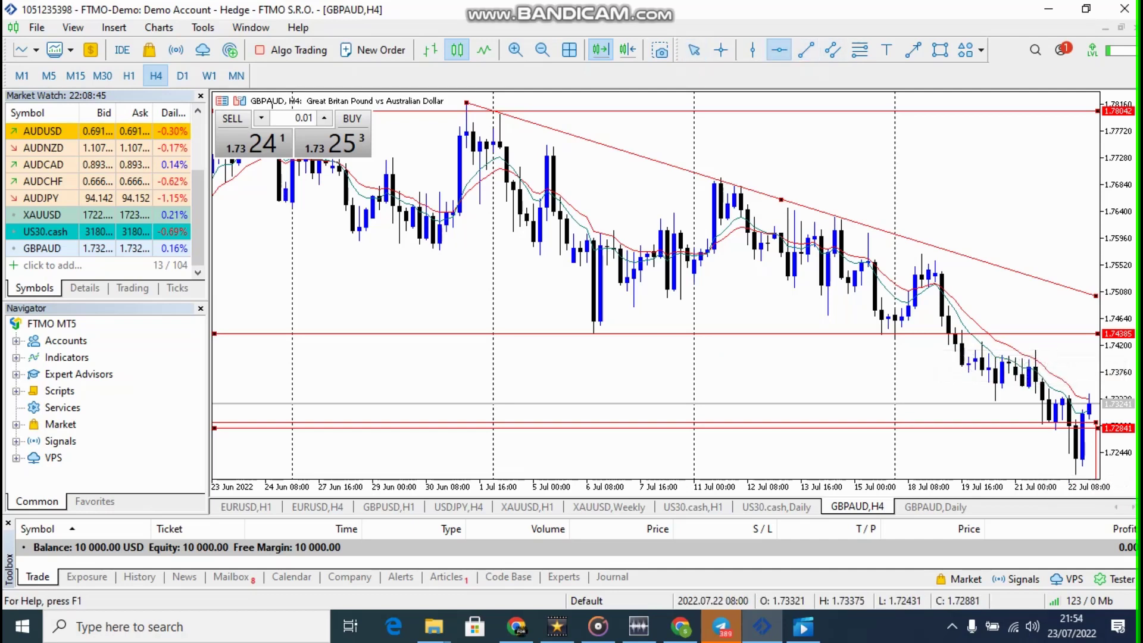
click(1077, 475)
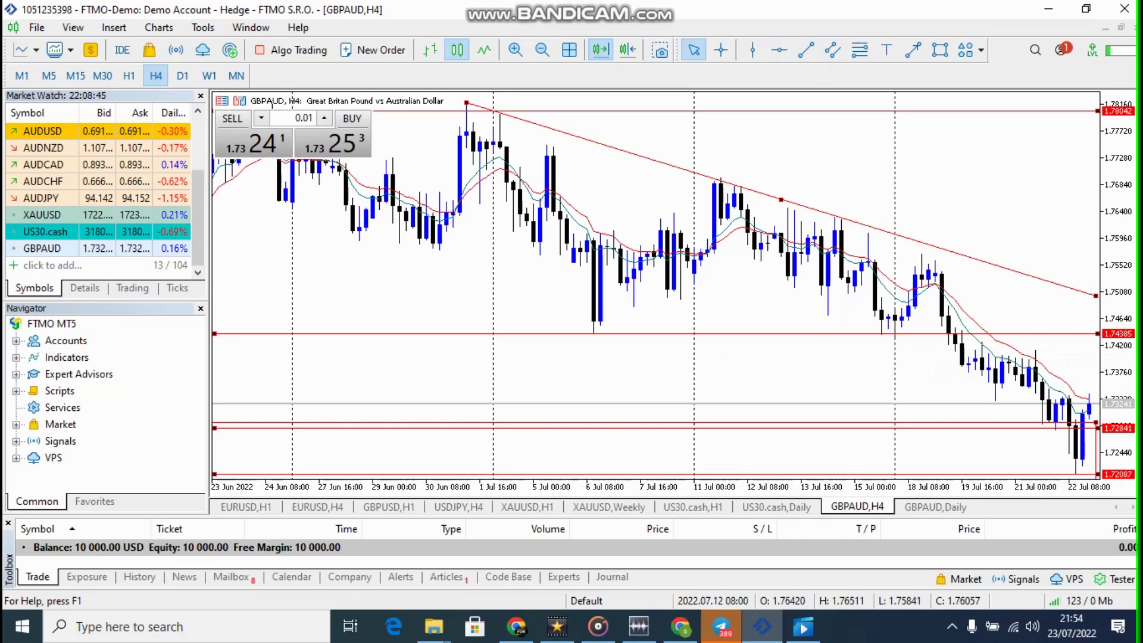
drag(779, 475, 780, 467)
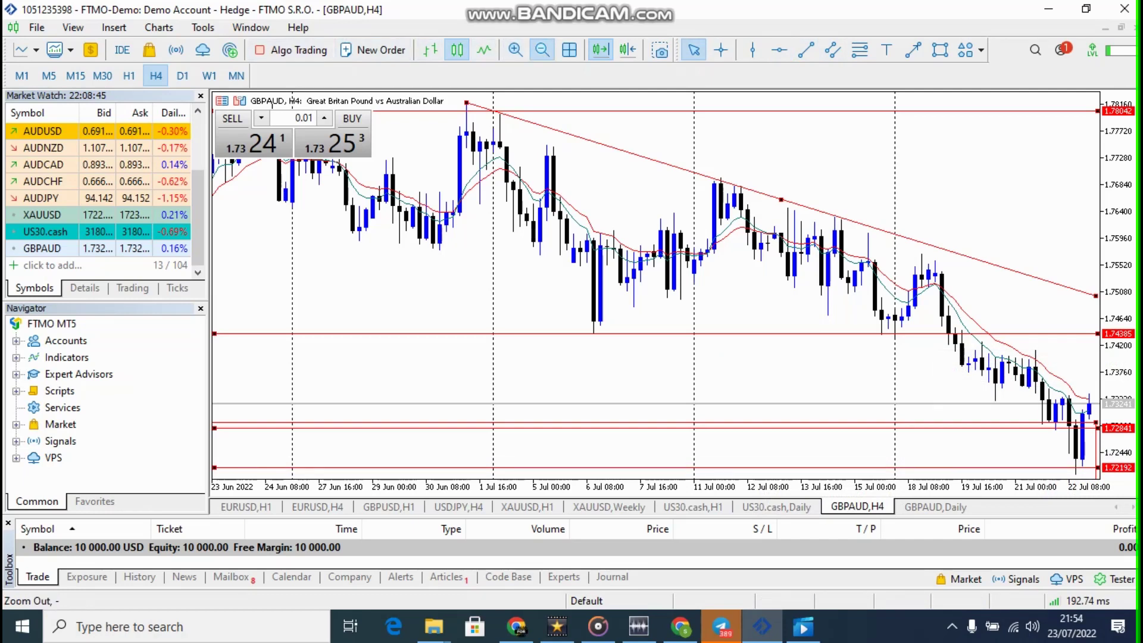
Enable chart shift on the H4 chart to leave empty space after the latest candle
click(542, 49)
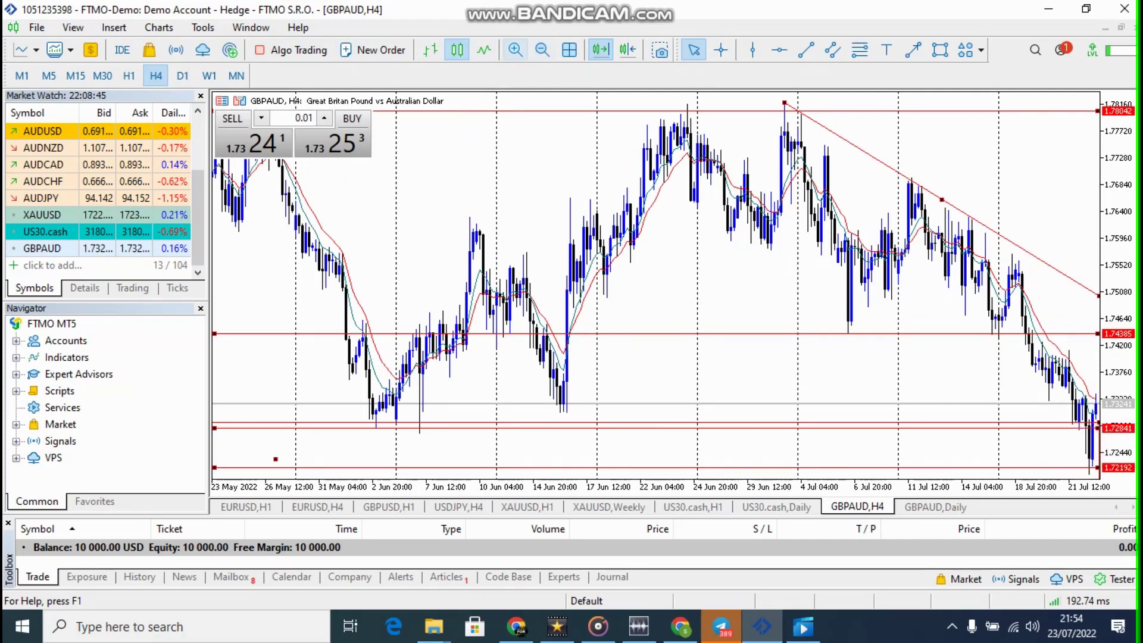
click(515, 50)
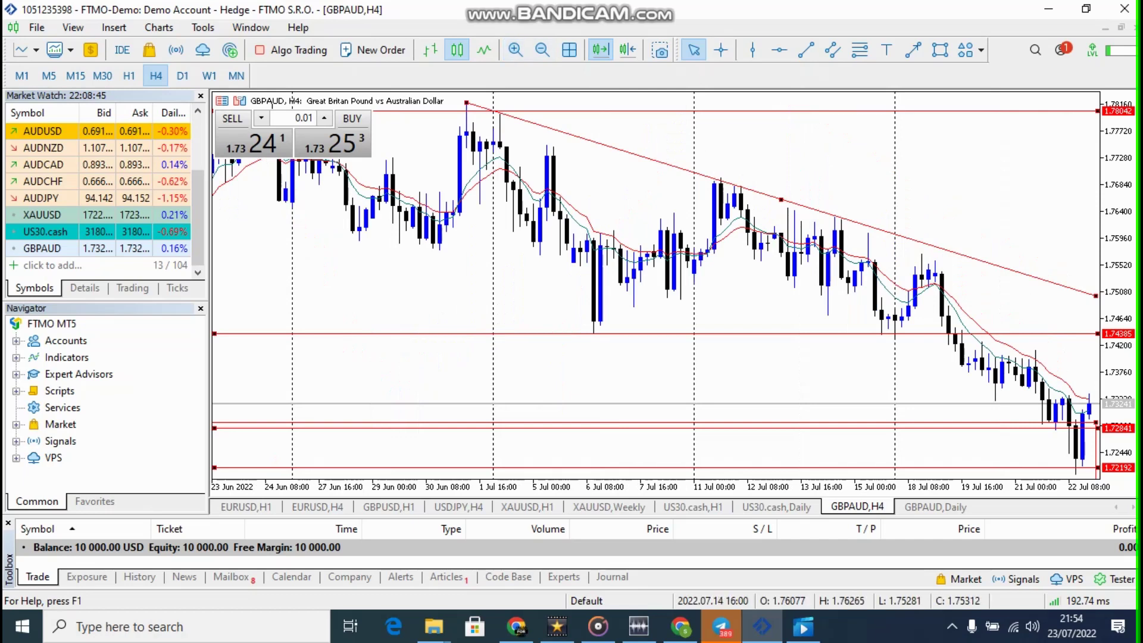
click(627, 50)
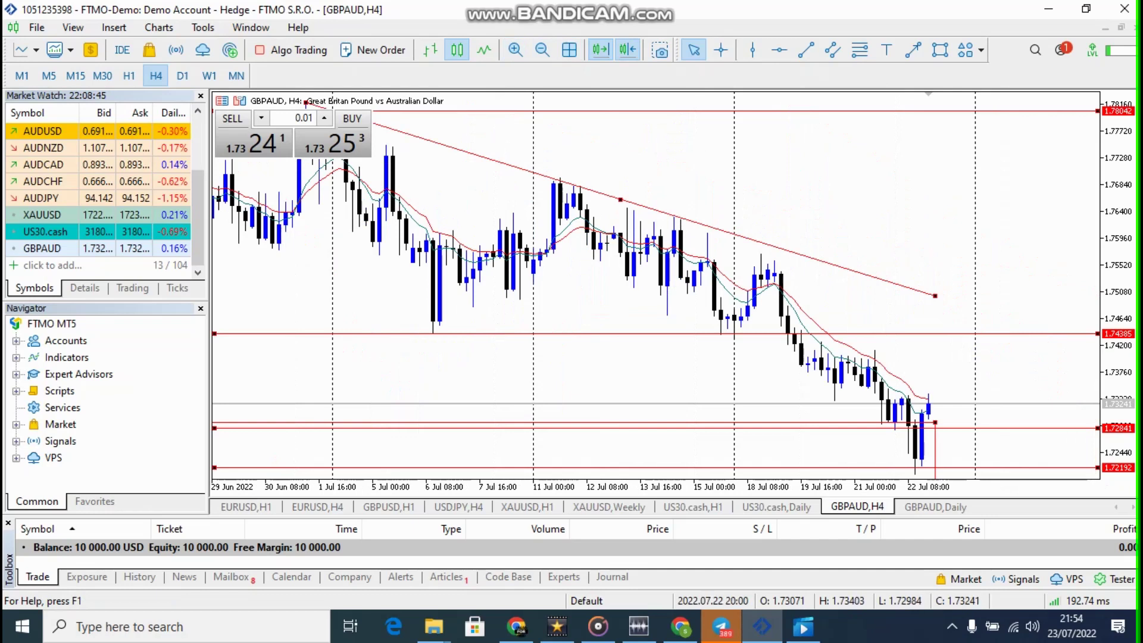
Draw a rising arrow from just above the latest H4 candle past the descending trendline to about 1.7616
mouse_move(930, 414)
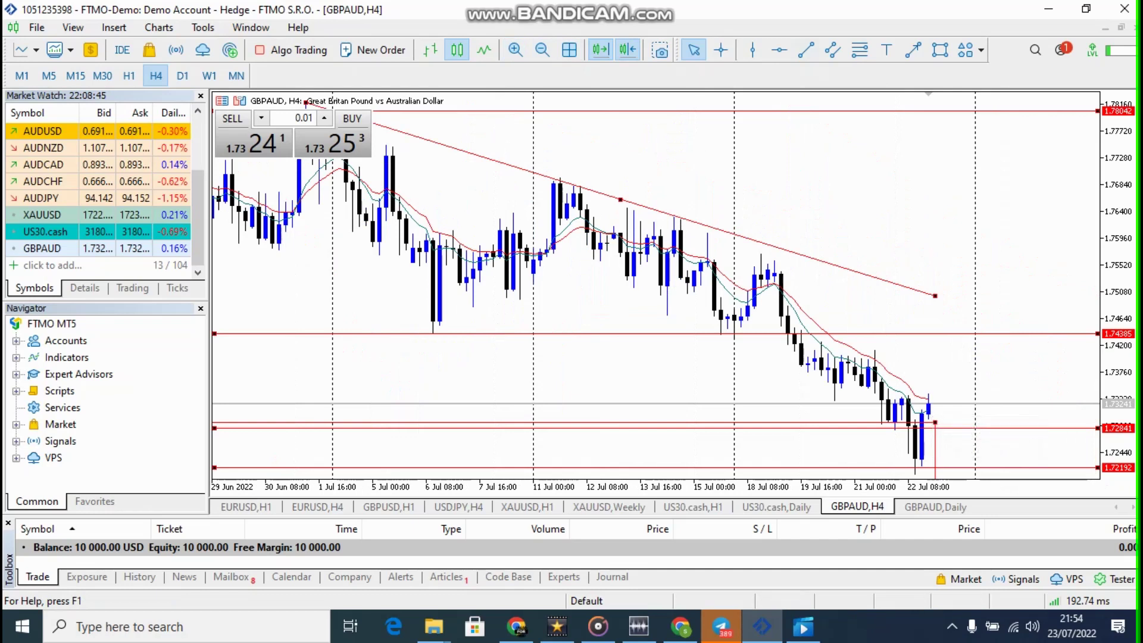
click(913, 49)
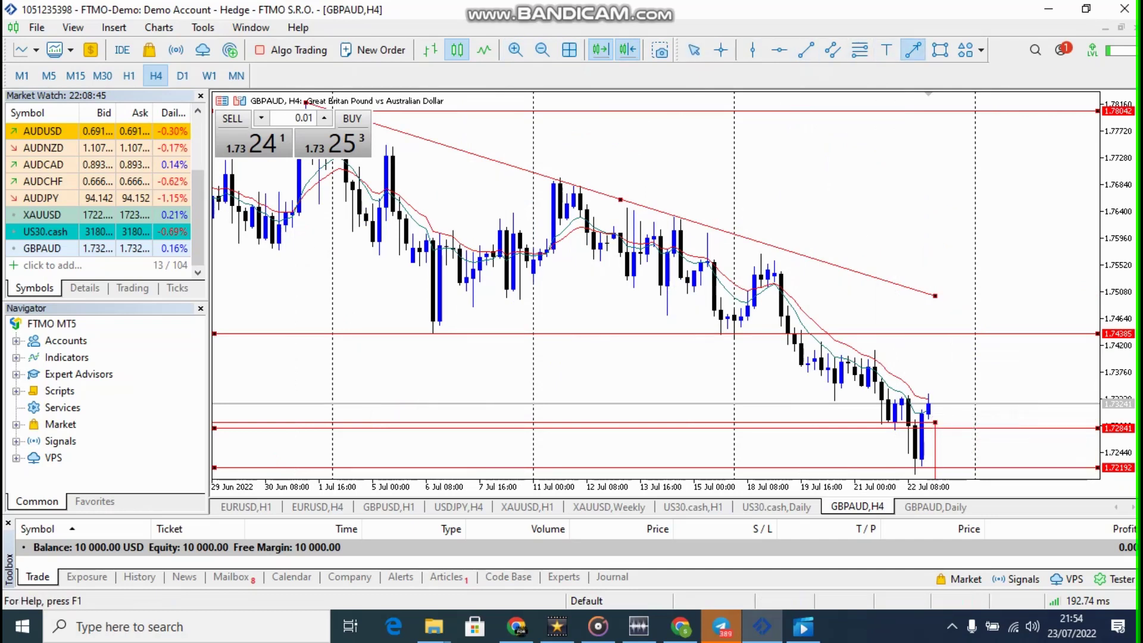
mouse_move(940, 387)
mouse_down()
mouse_move(985, 337)
mouse_move(988, 314)
mouse_up()
double_click(961, 356)
scroll(952, 345, up, 1)
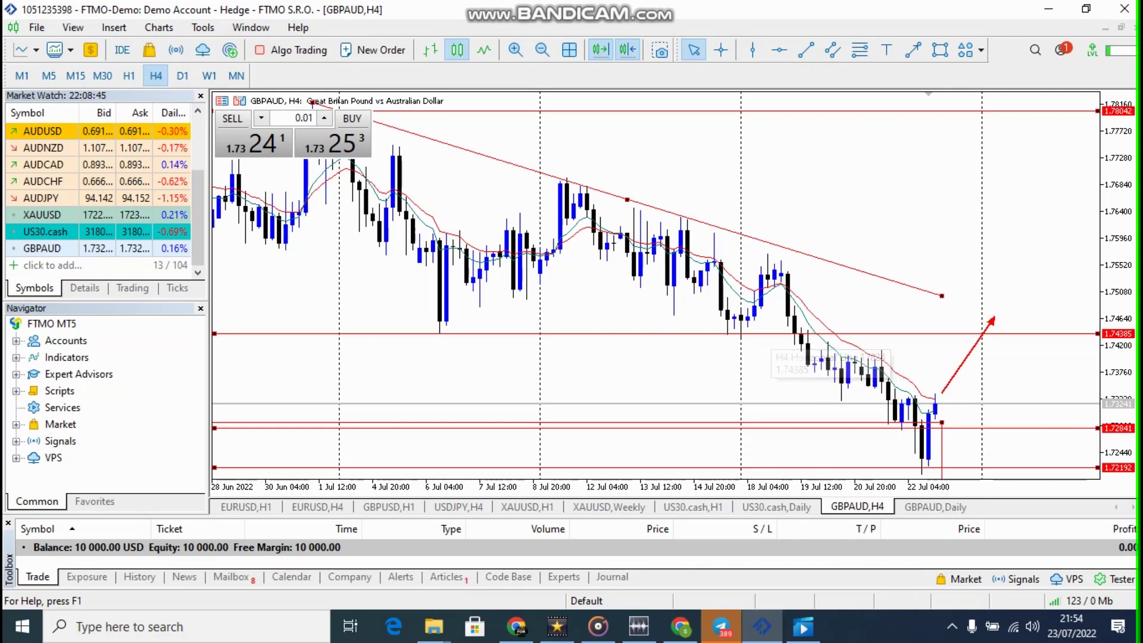
mouse_move(915, 315)
mouse_down()
mouse_move(963, 315)
mouse_move(908, 315)
mouse_up()
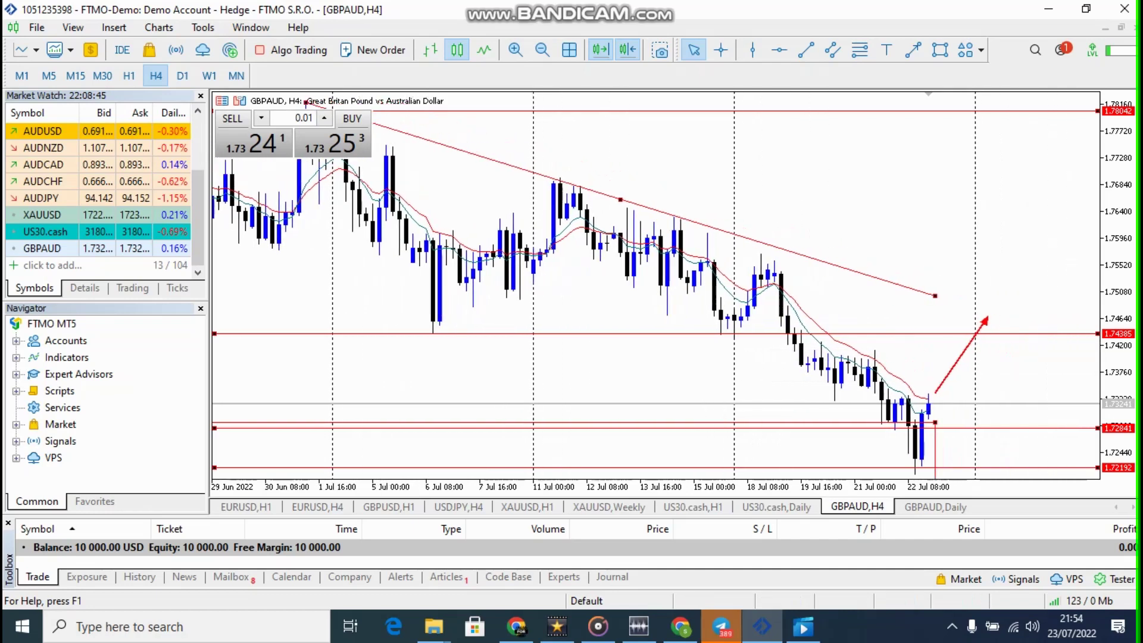
double_click(986, 321)
drag(988, 315, 1062, 225)
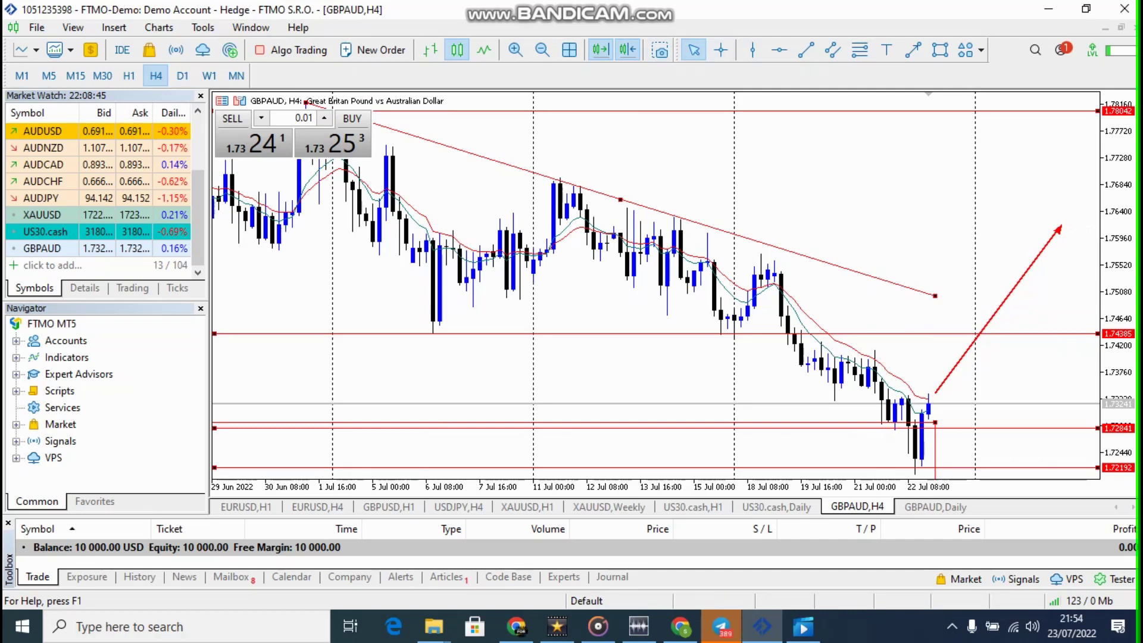
Draw a small ellipse around the latest H4 candles where the rising arrow starts
click(114, 28)
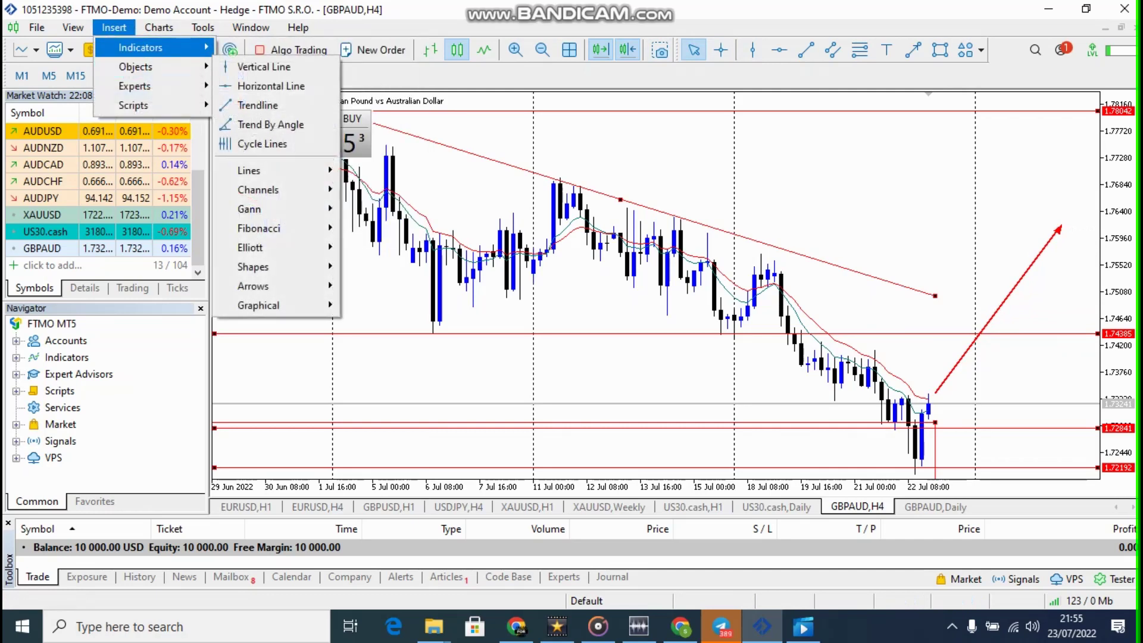
mouse_move(140, 48)
mouse_move(262, 171)
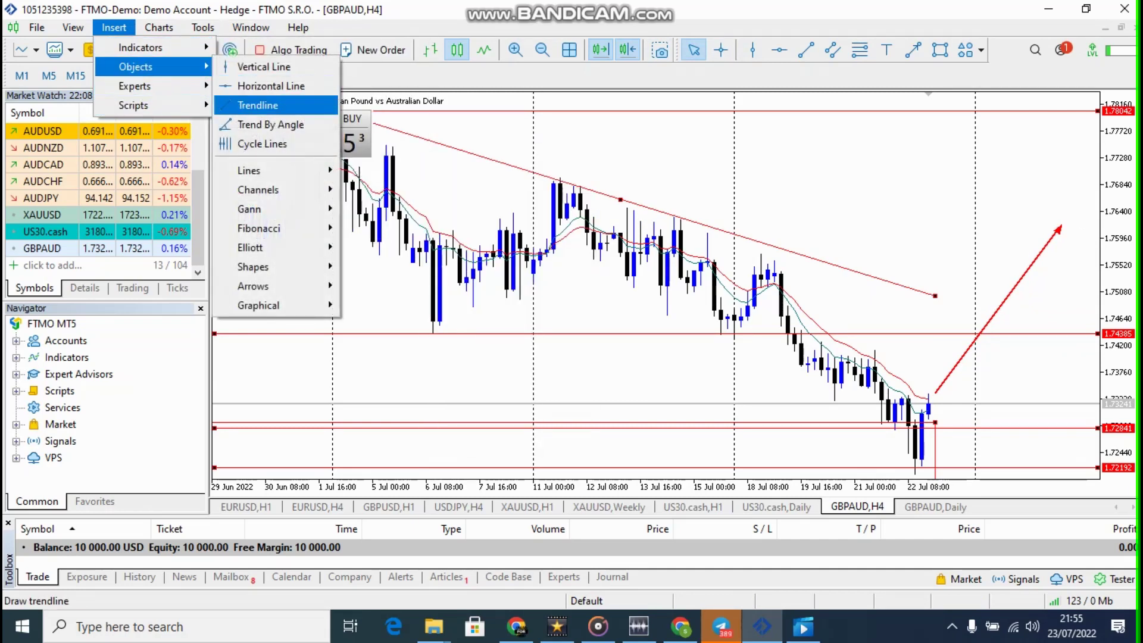
mouse_move(262, 266)
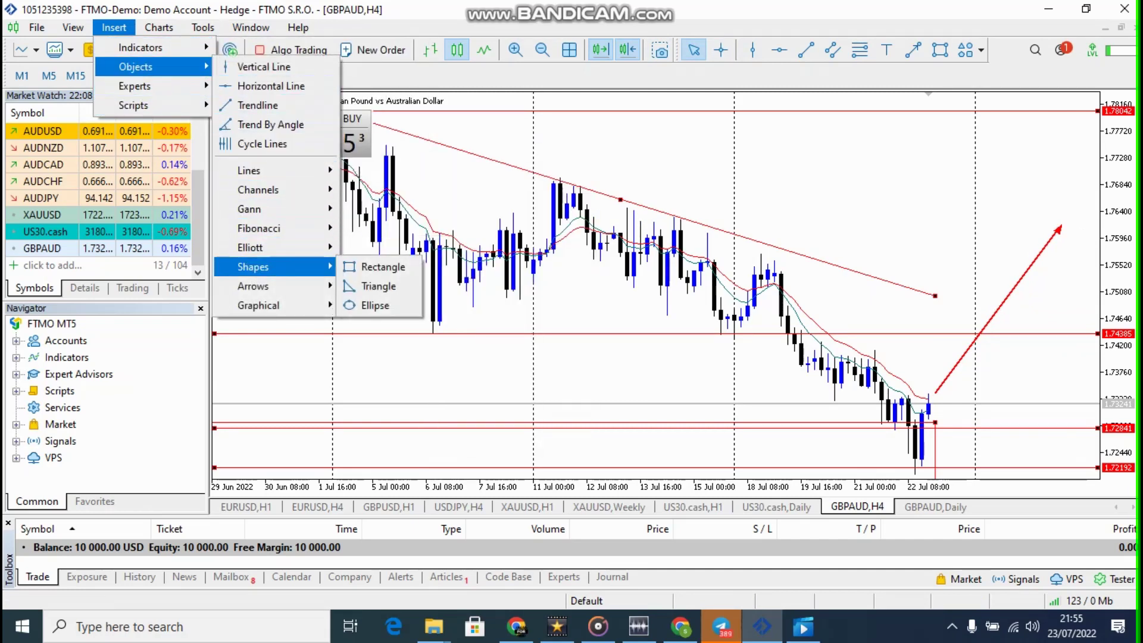
click(375, 305)
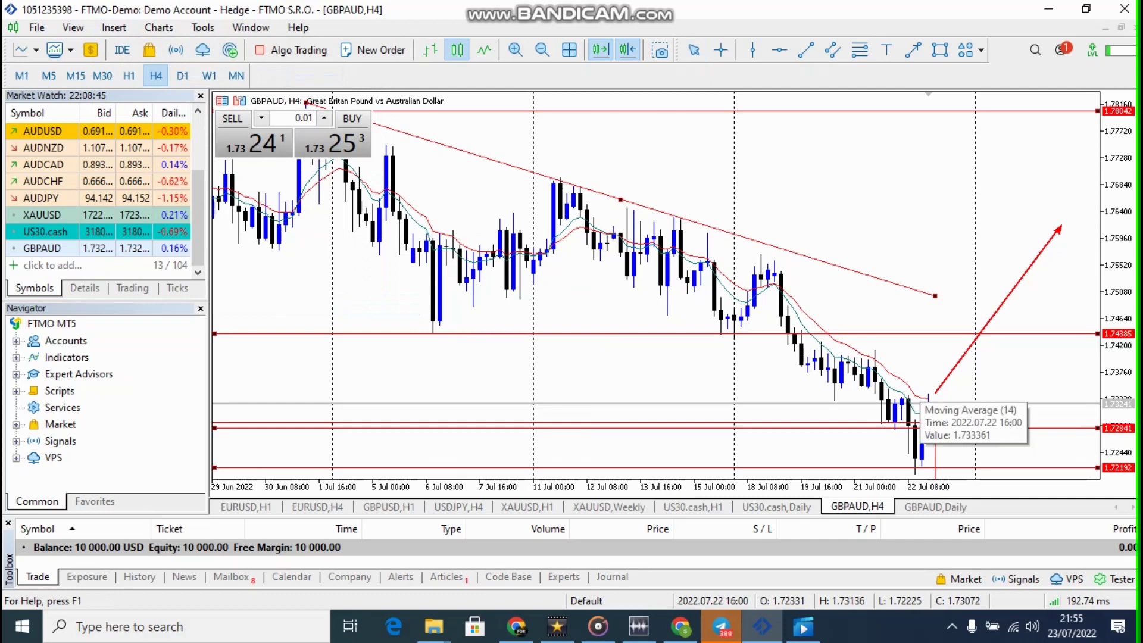
click(915, 382)
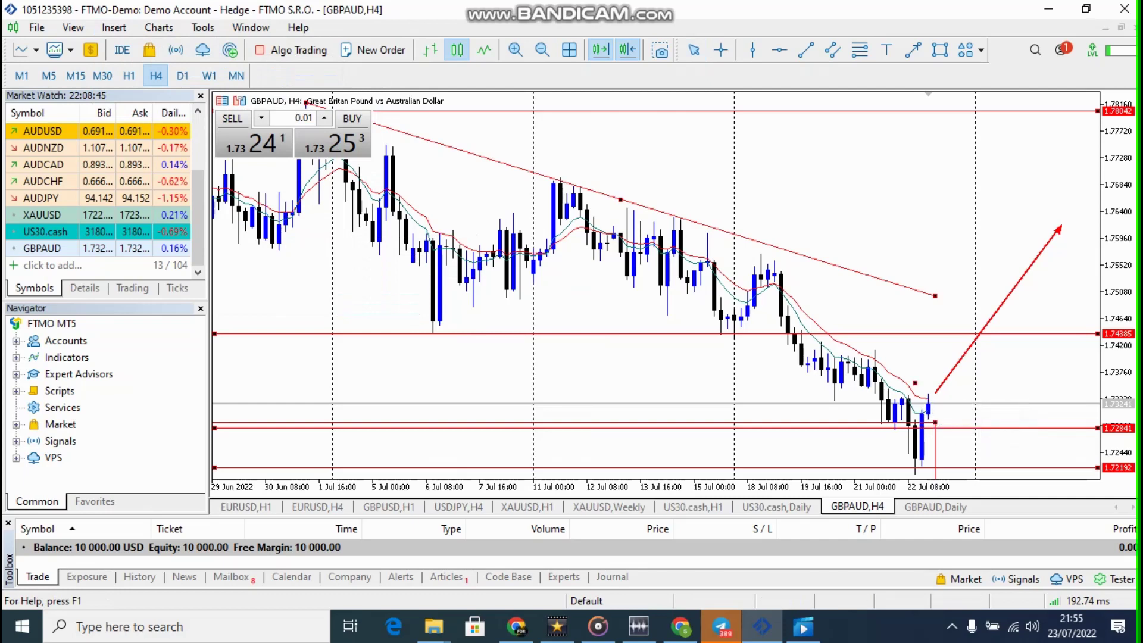
drag(916, 383, 962, 394)
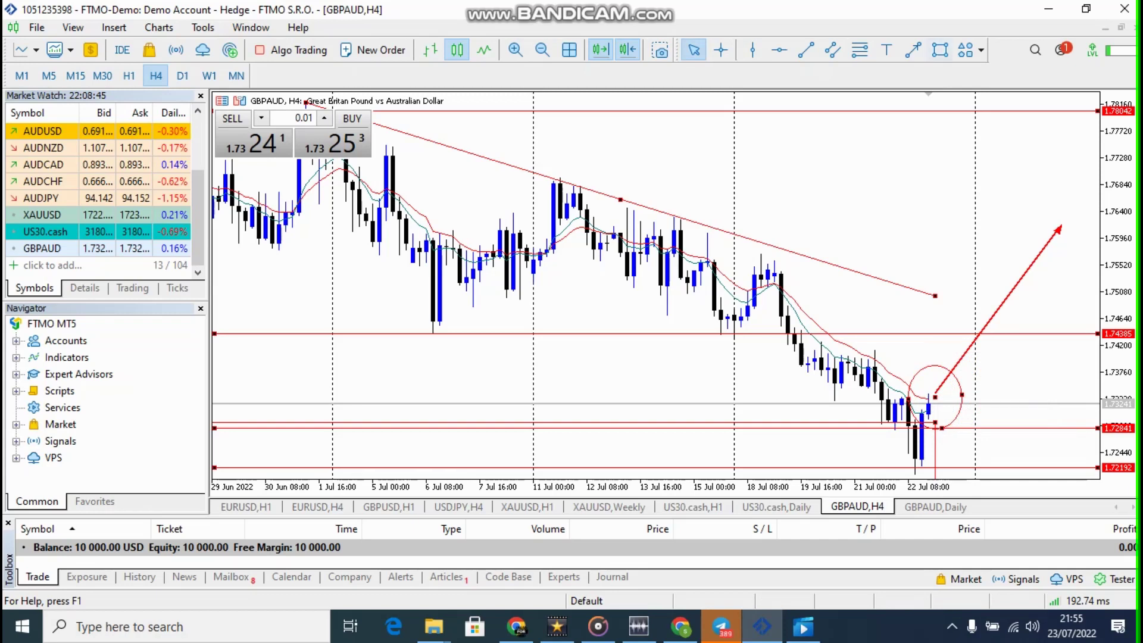
Draw a short falling arrow from just below the ellipse to about the 1.72192 line
click(912, 50)
drag(962, 433, 989, 465)
double_click(965, 438)
Step the GBPAUD chart through daily and weekly to monthly, and draw a falling arrow from the demand zone's lower edge to about 1.62
click(182, 75)
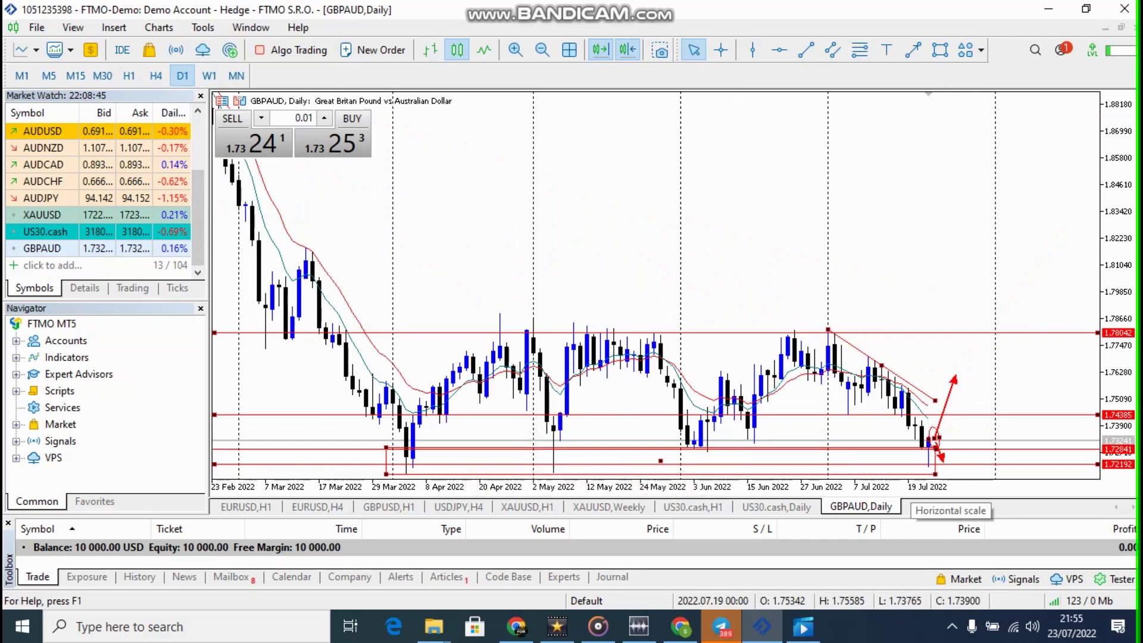
click(209, 76)
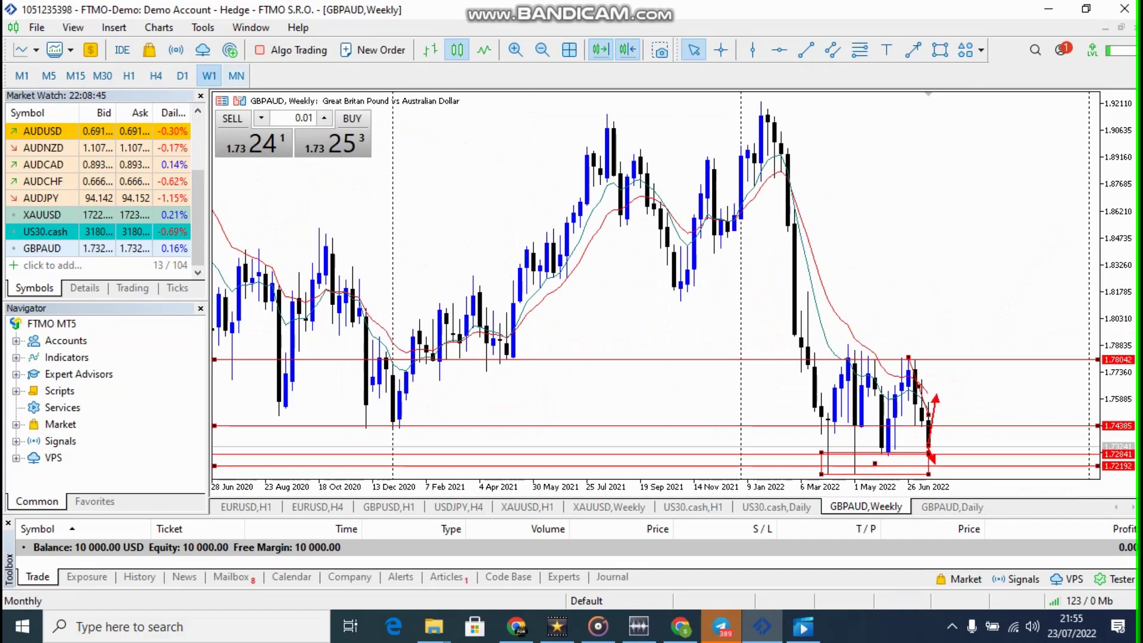
click(236, 76)
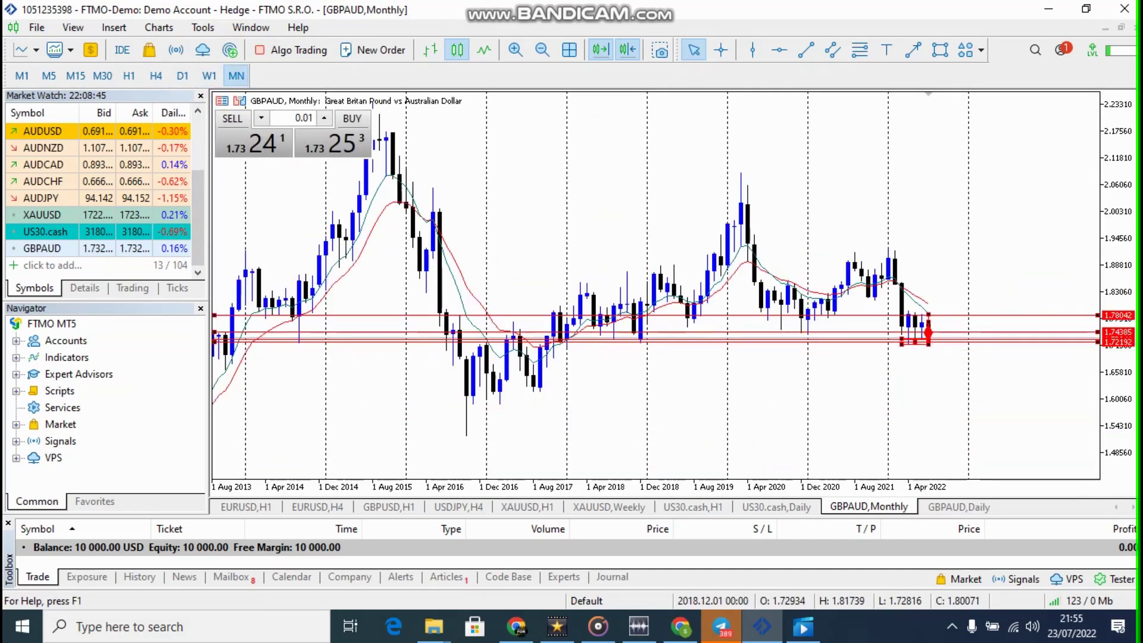
click(912, 49)
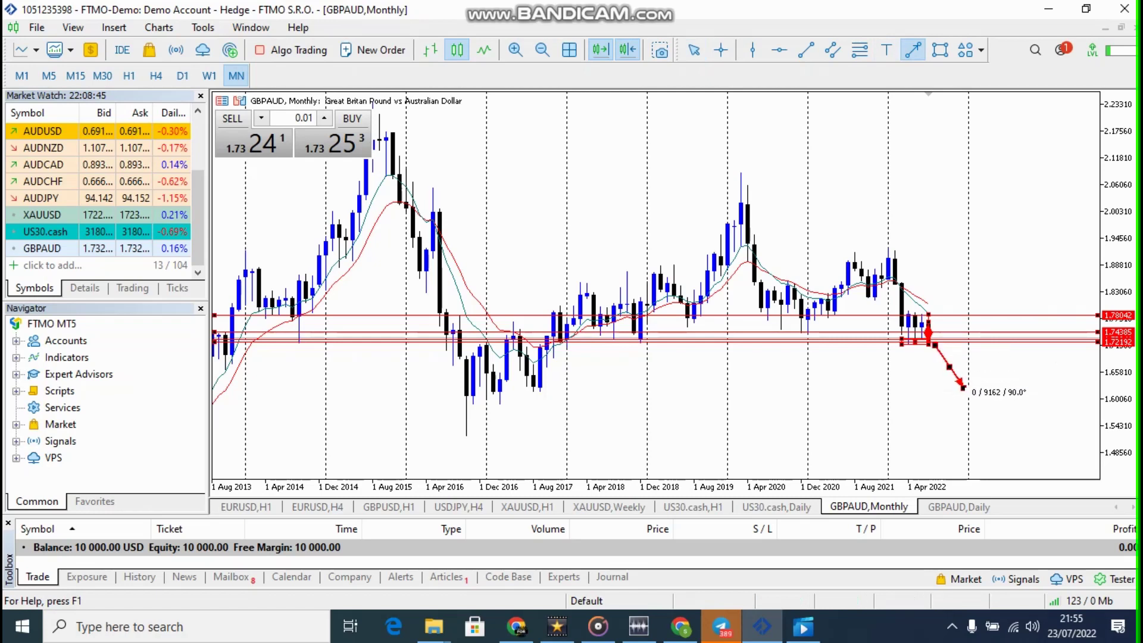